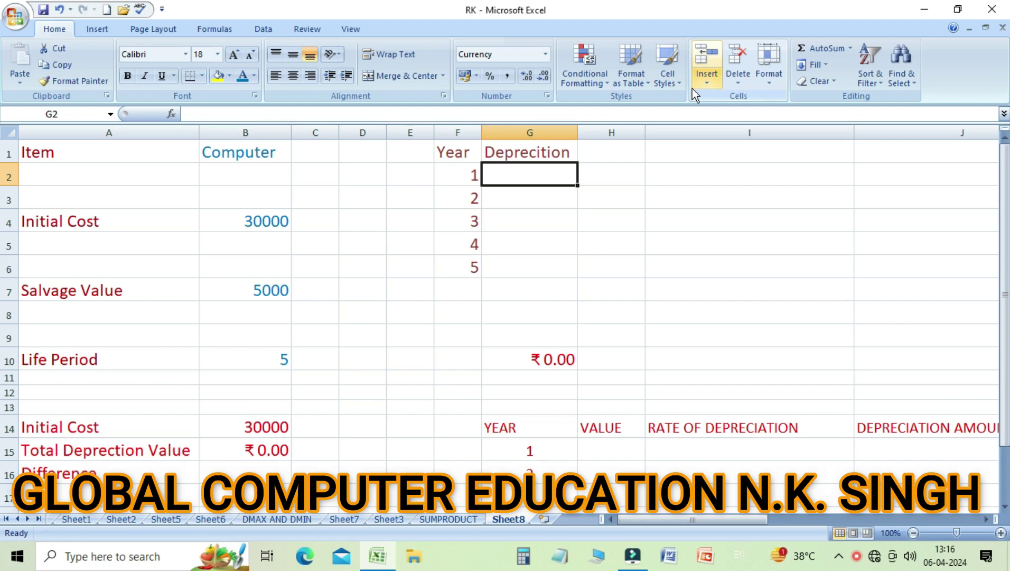
- Switch the ribbon to the Formulas tab to reach the function commands
click(223, 33)
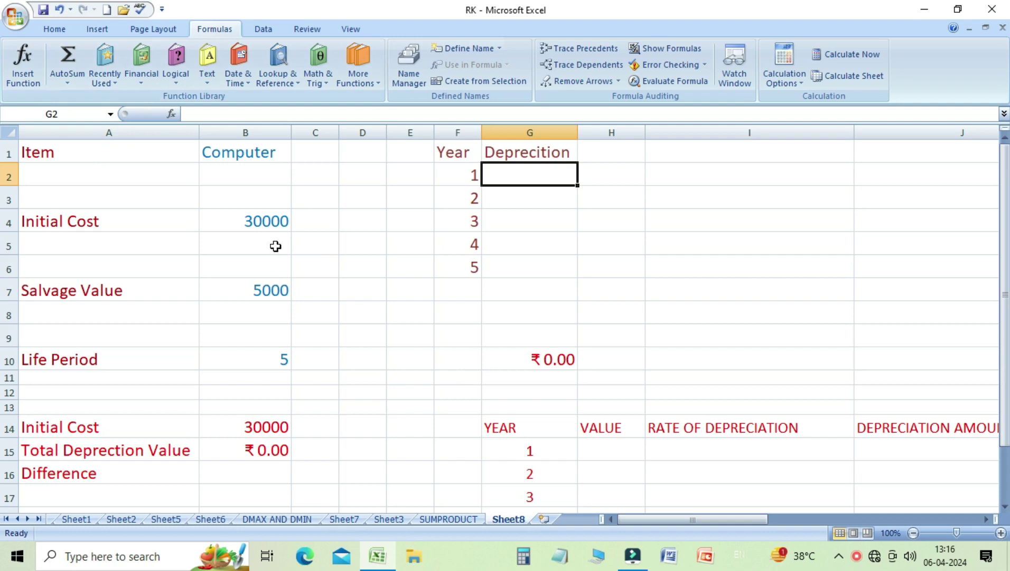
click(235, 150)
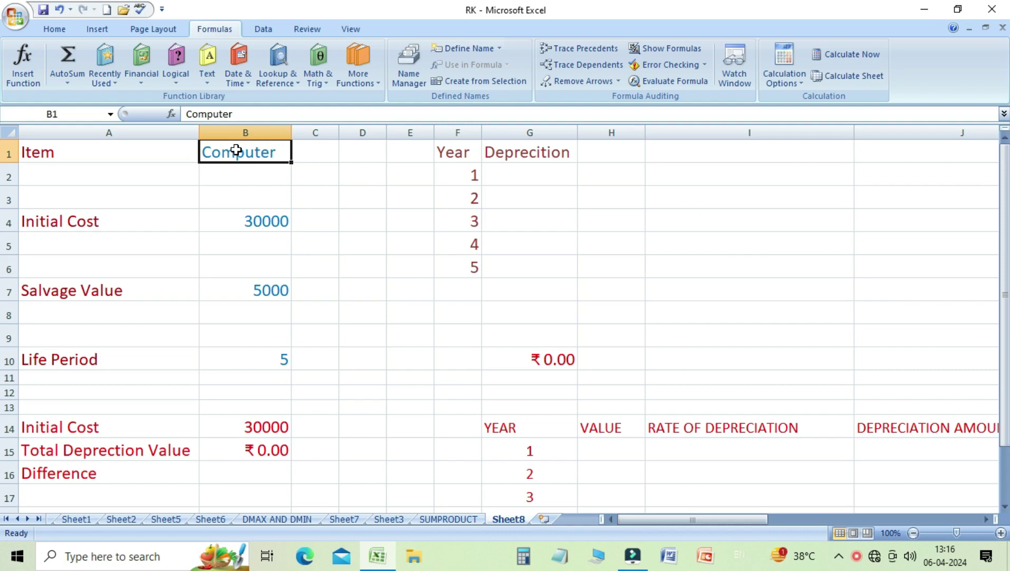
click(256, 221)
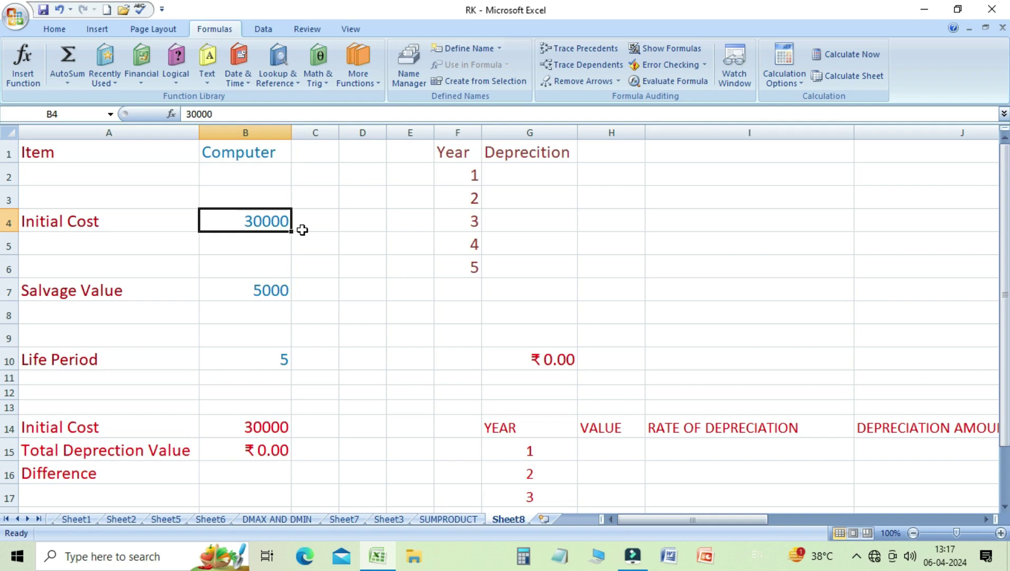
click(268, 157)
click(270, 227)
click(269, 227)
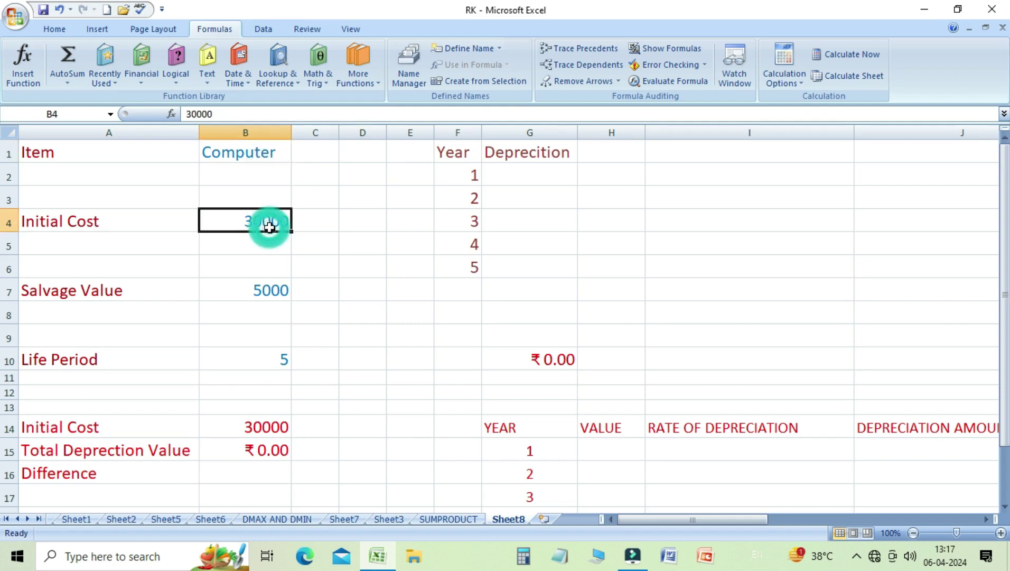
click(249, 366)
click(258, 294)
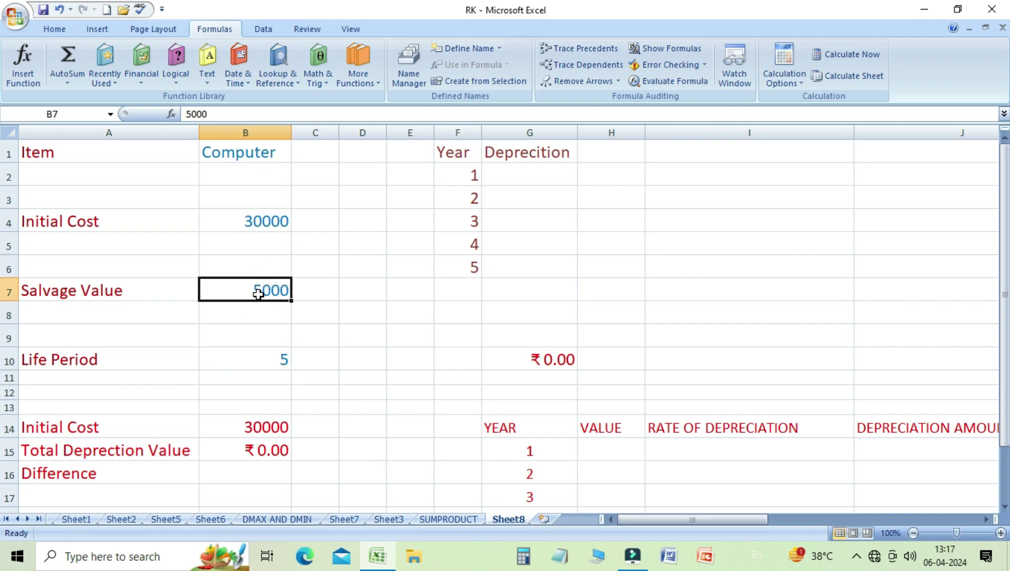
click(272, 220)
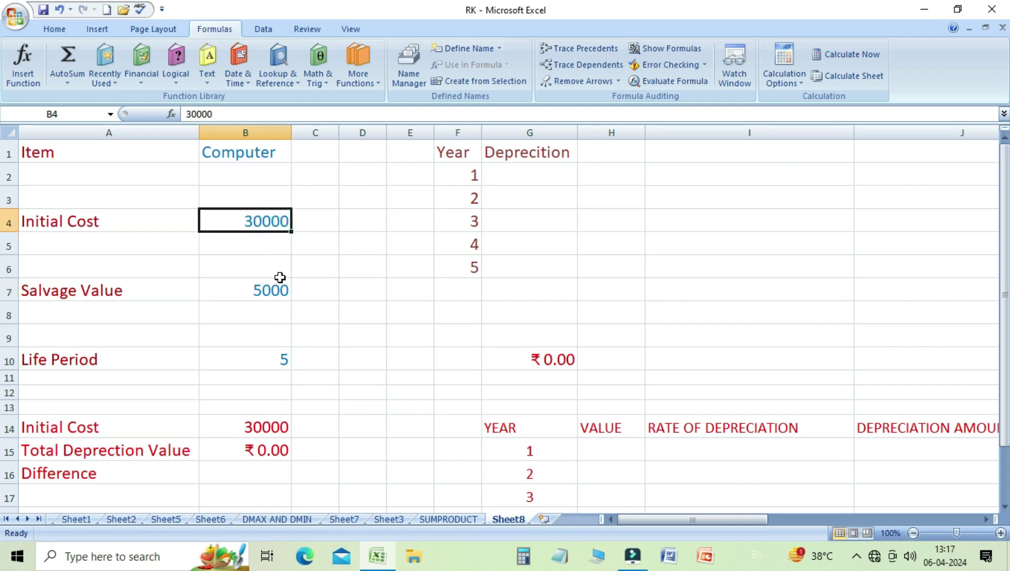
click(273, 293)
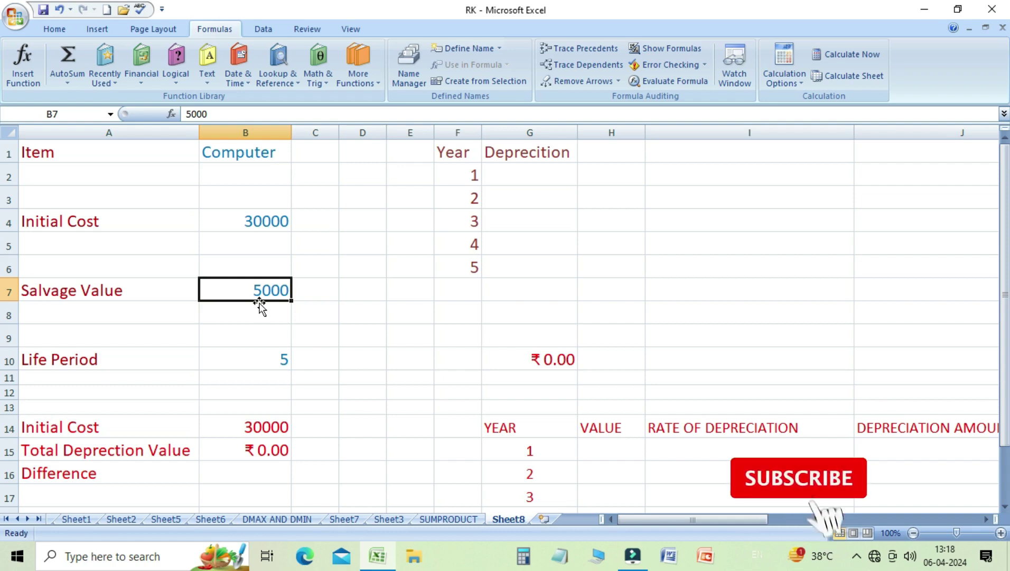
click(504, 175)
click(456, 154)
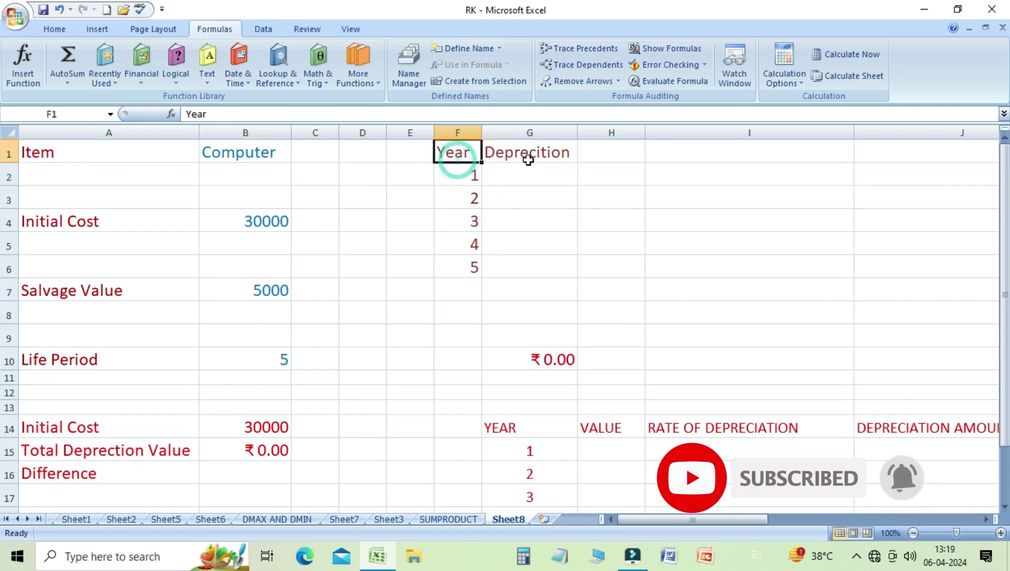
click(538, 153)
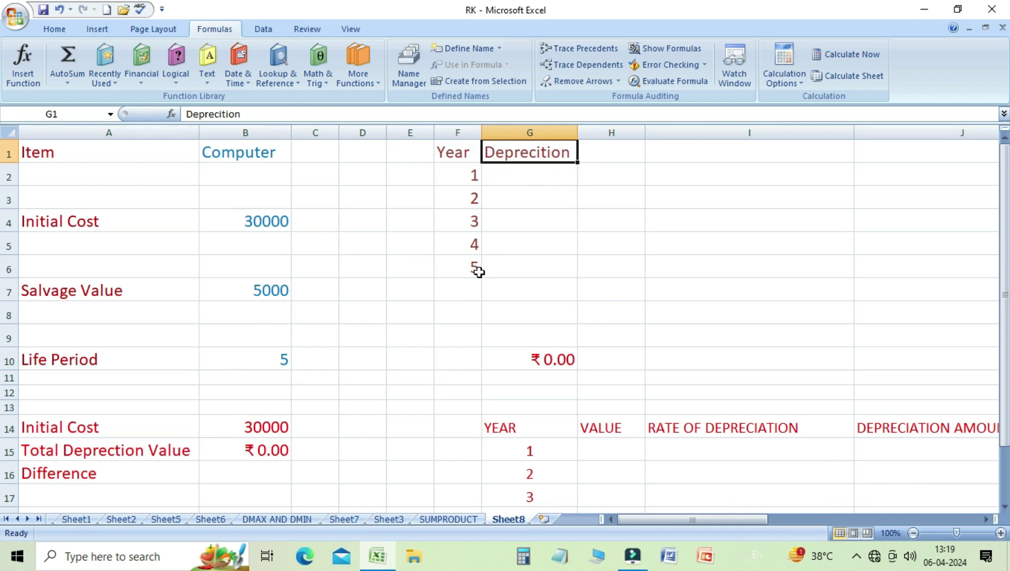
click(516, 182)
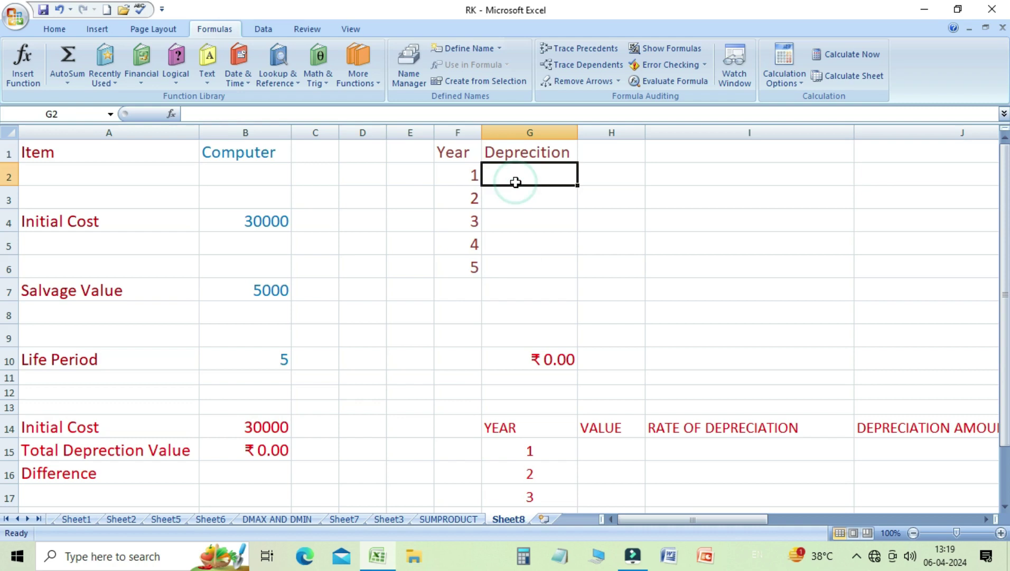
- Enter =DB(B4,B7,B10,F2) in G2 for a year-1 depreciation of ₹9,030.00
text(=)
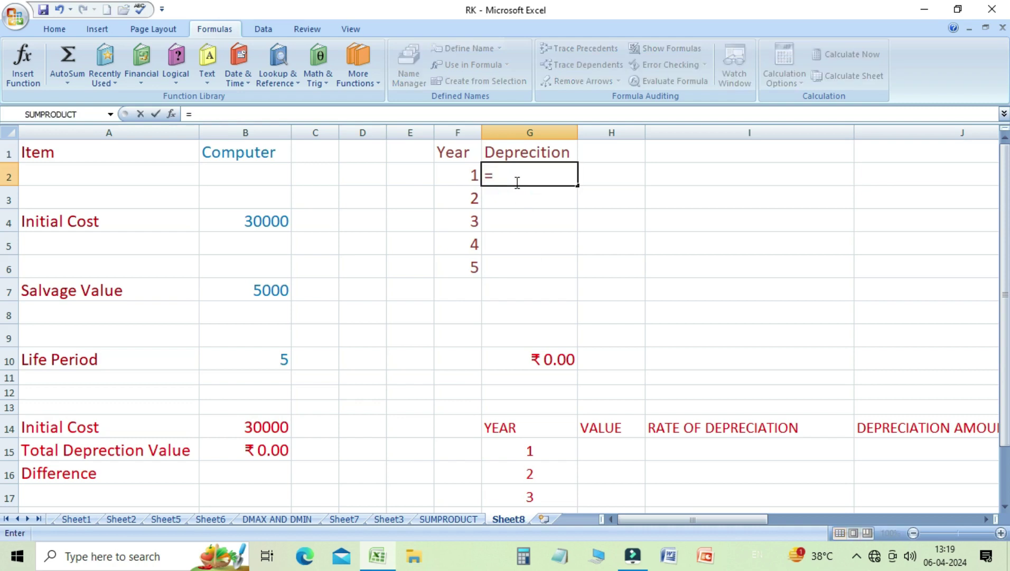
text(DB)
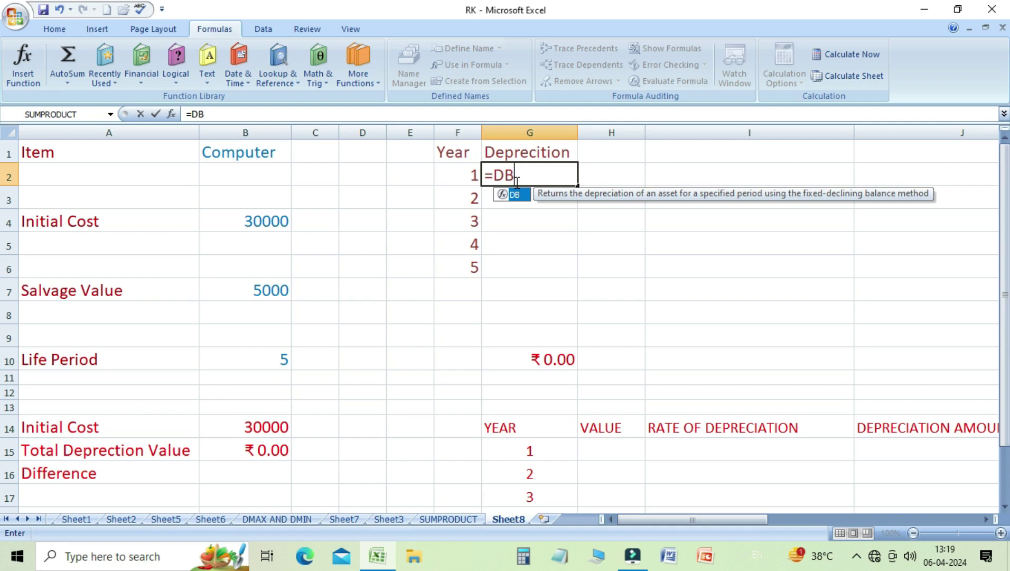
text(()
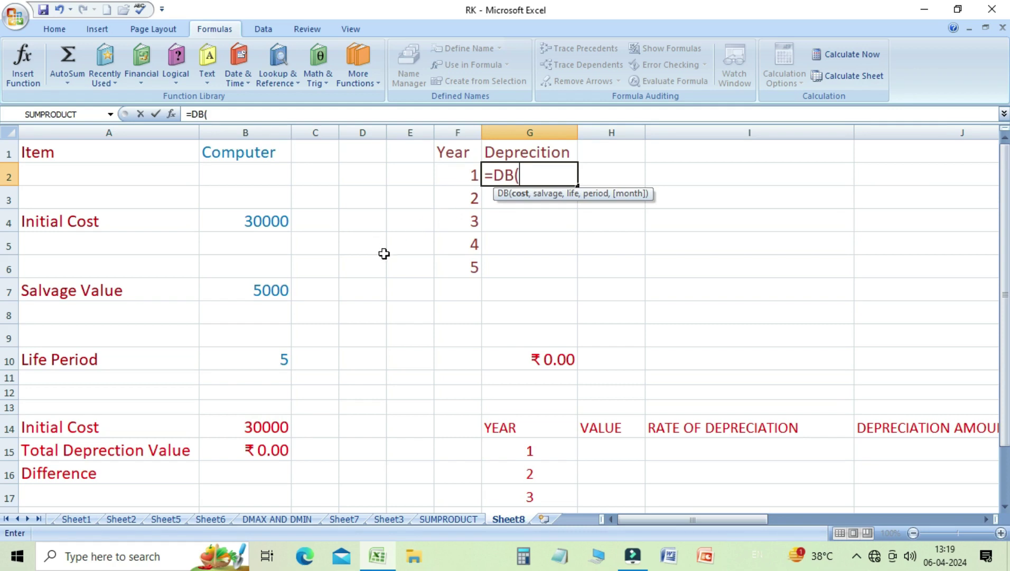
click(256, 221)
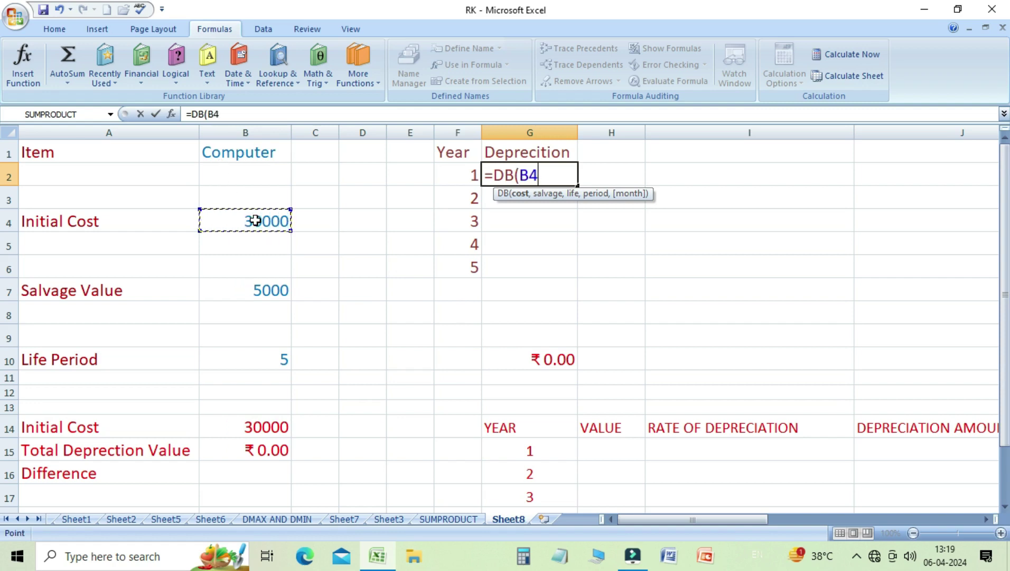
text(,)
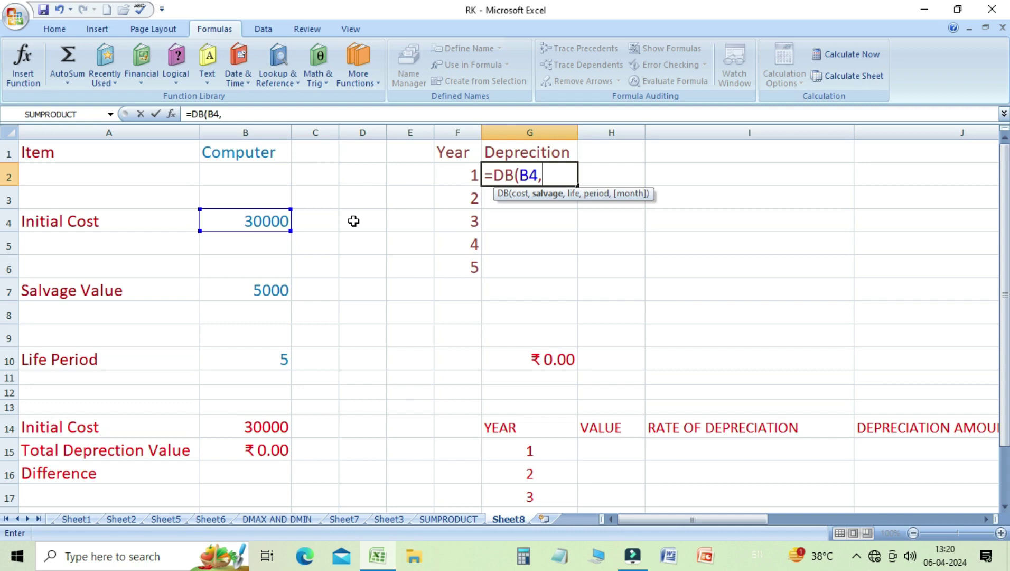
click(263, 292)
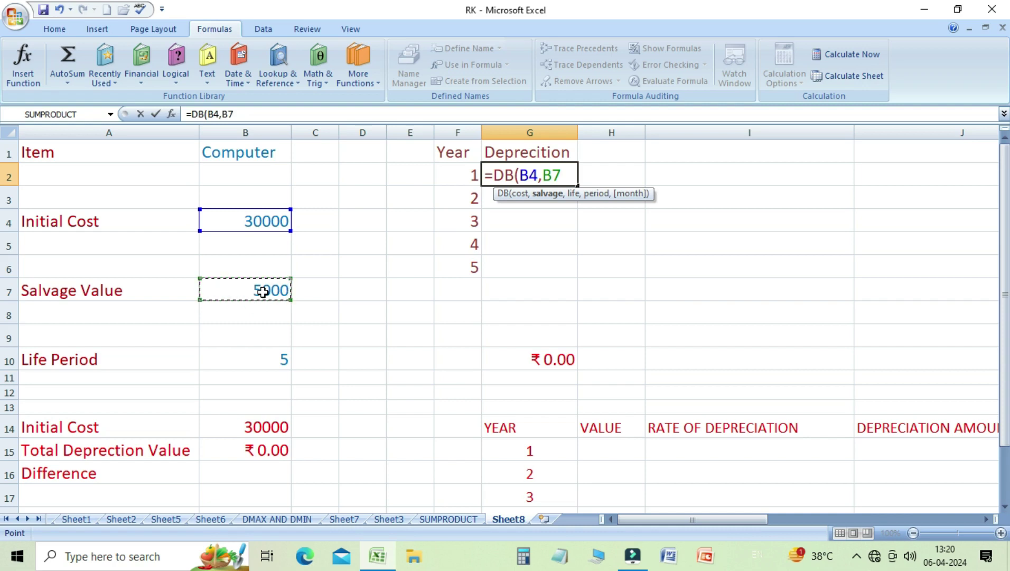
text(,)
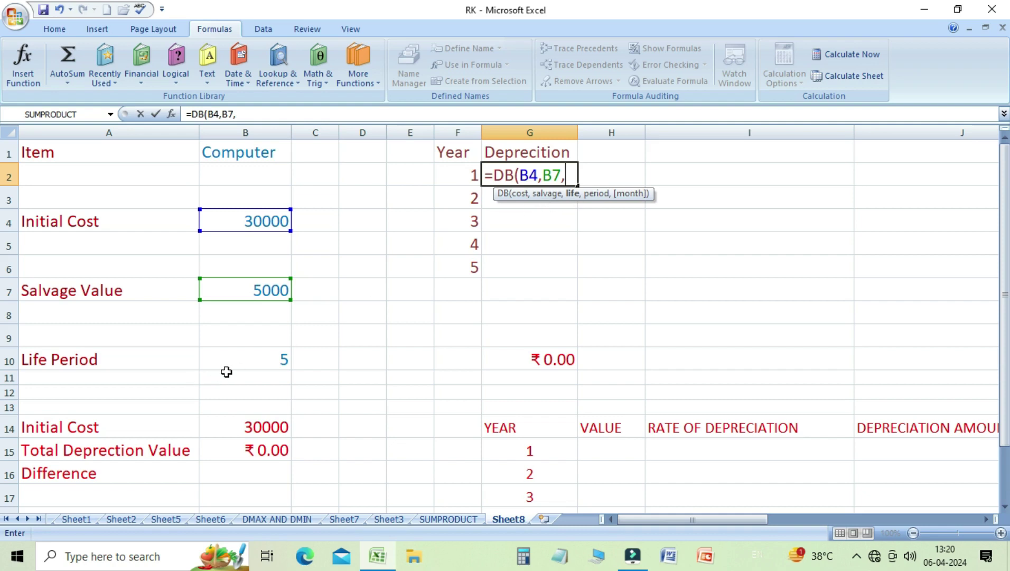
click(240, 362)
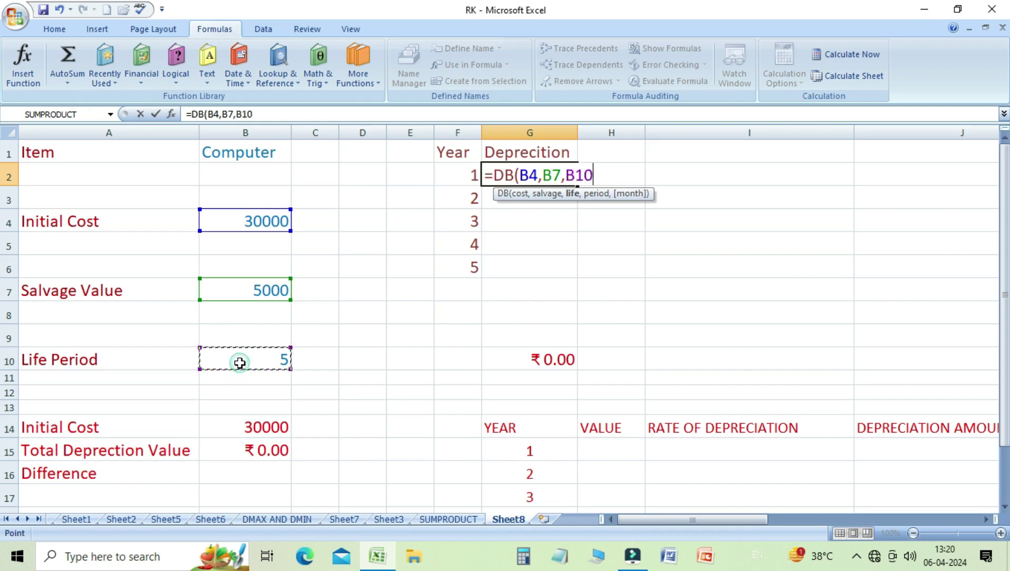
text(,)
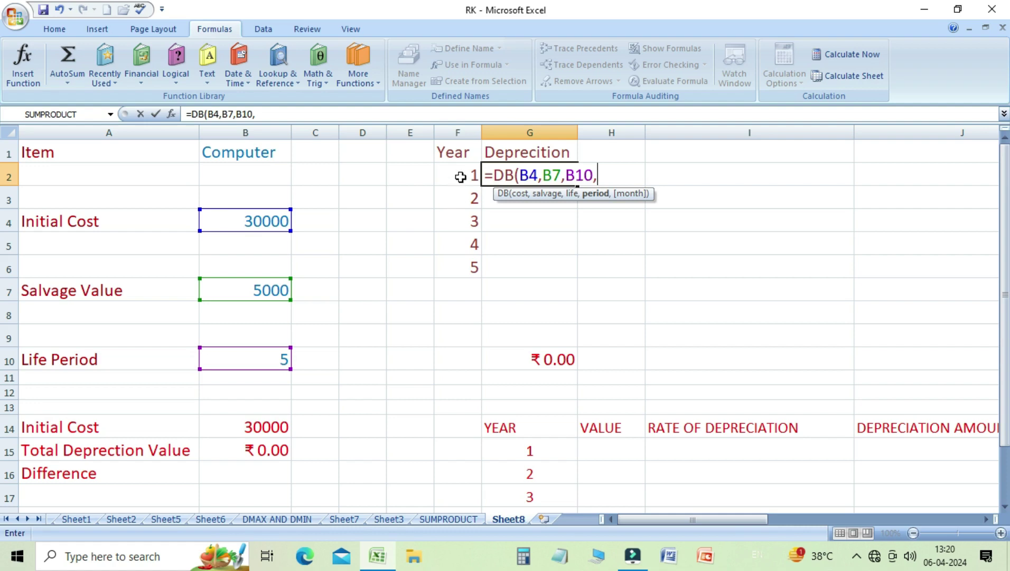
click(461, 177)
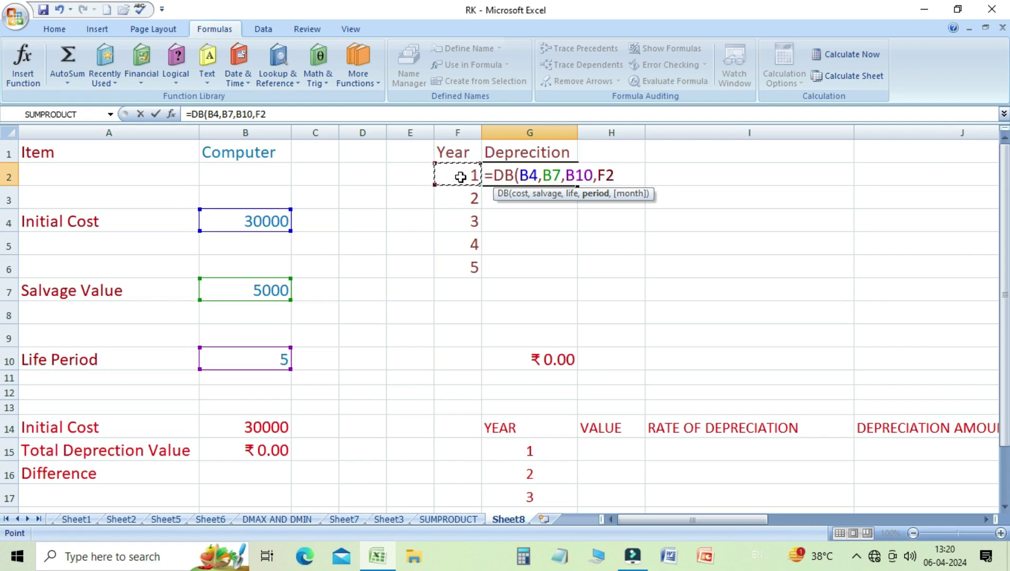
text())
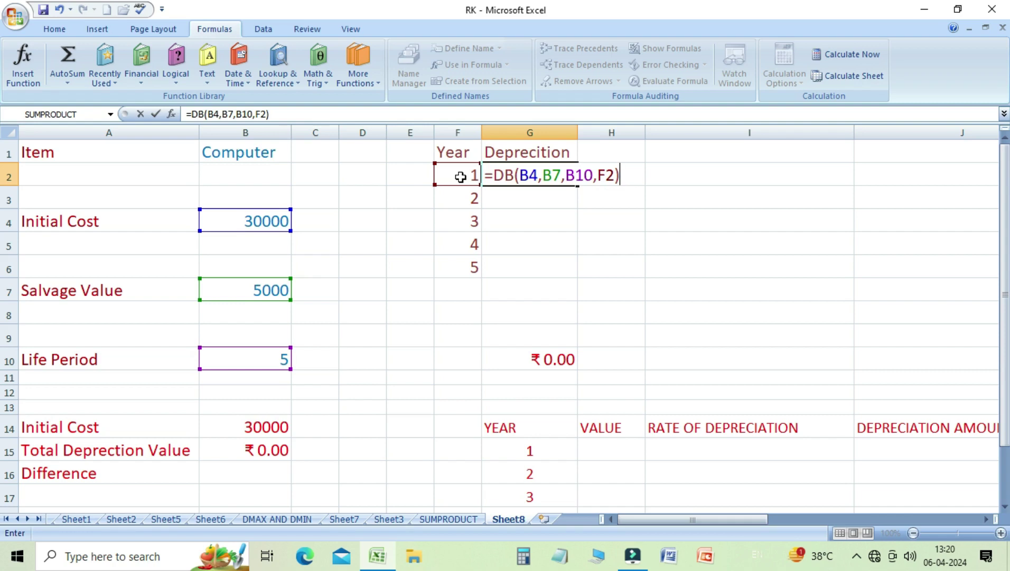
key(Return)
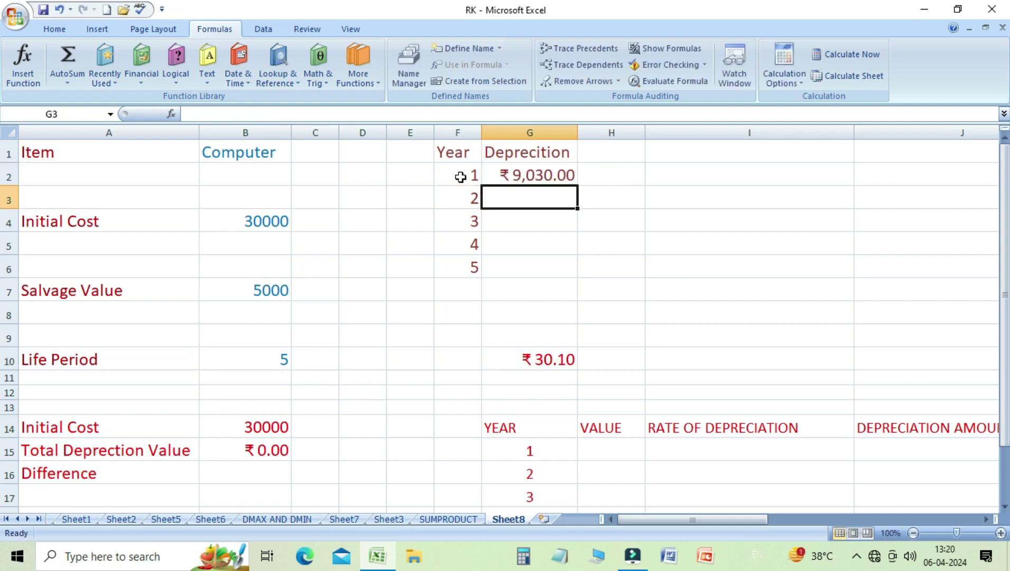
key(Up)
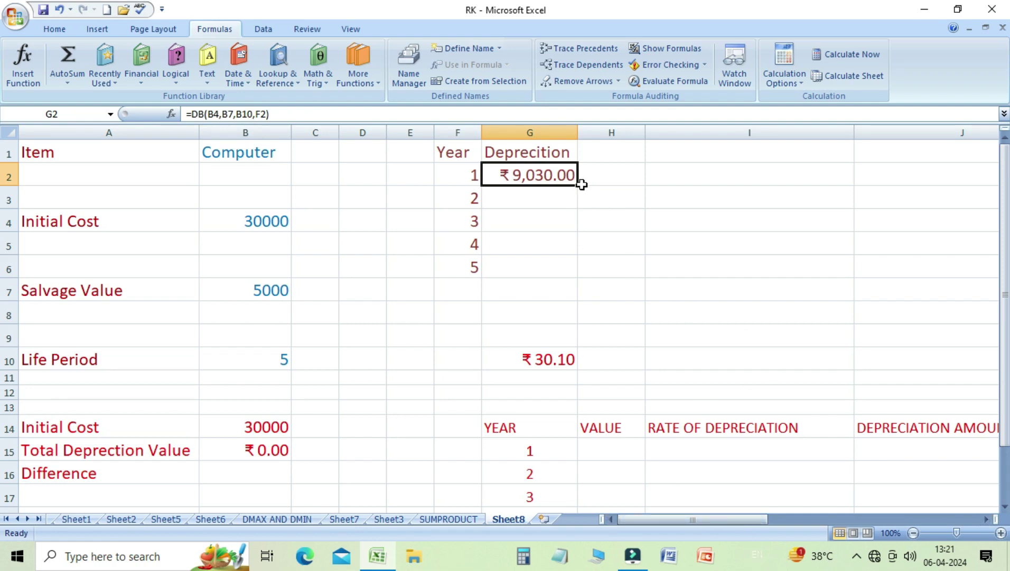
drag(581, 188, 573, 271)
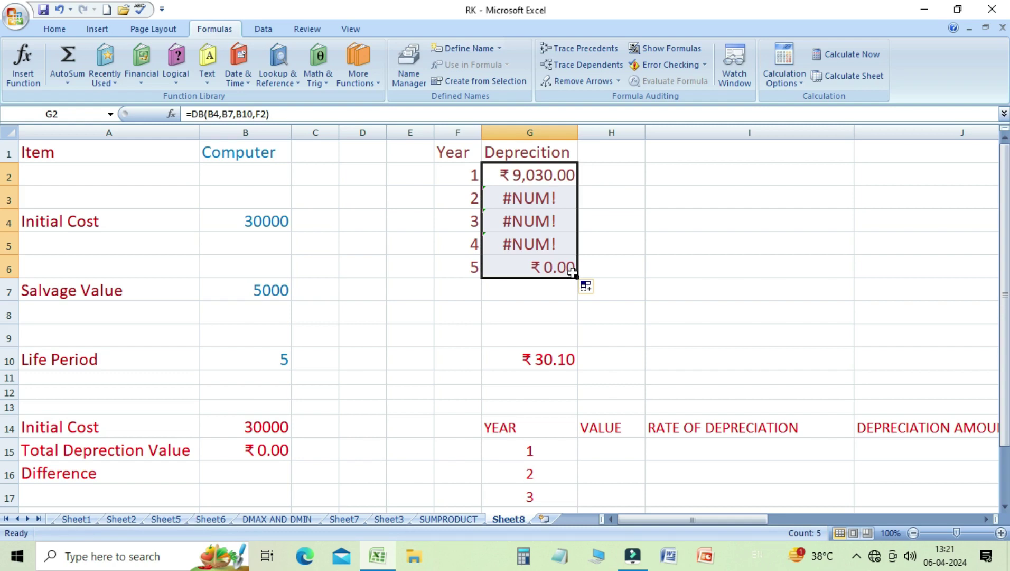
key(Up)
key(Down)
key(Down)
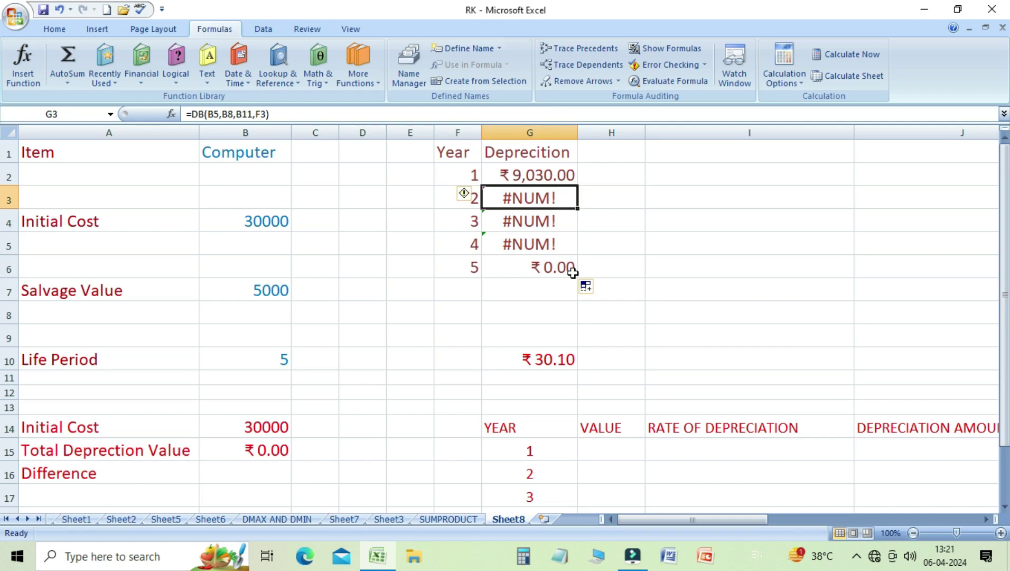
key(shift+Down)
key(shift+Down)
key(shift+Down)
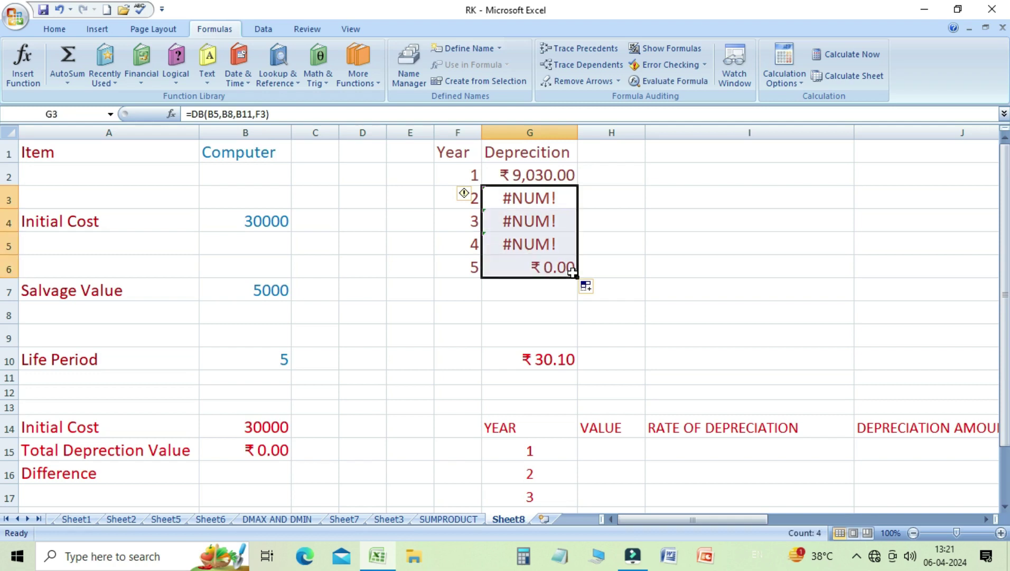
key(Delete)
key(Up)
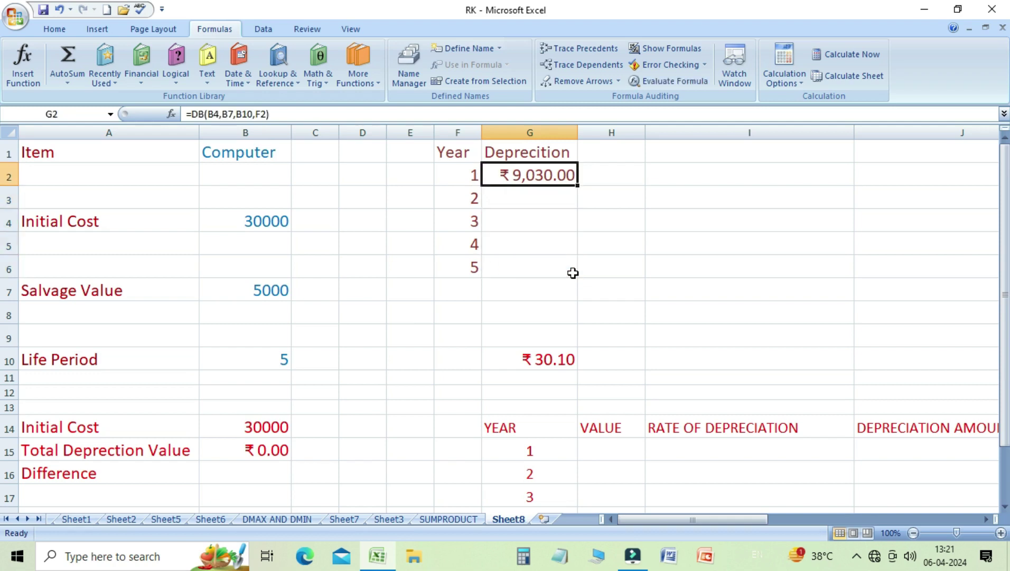
key(F2)
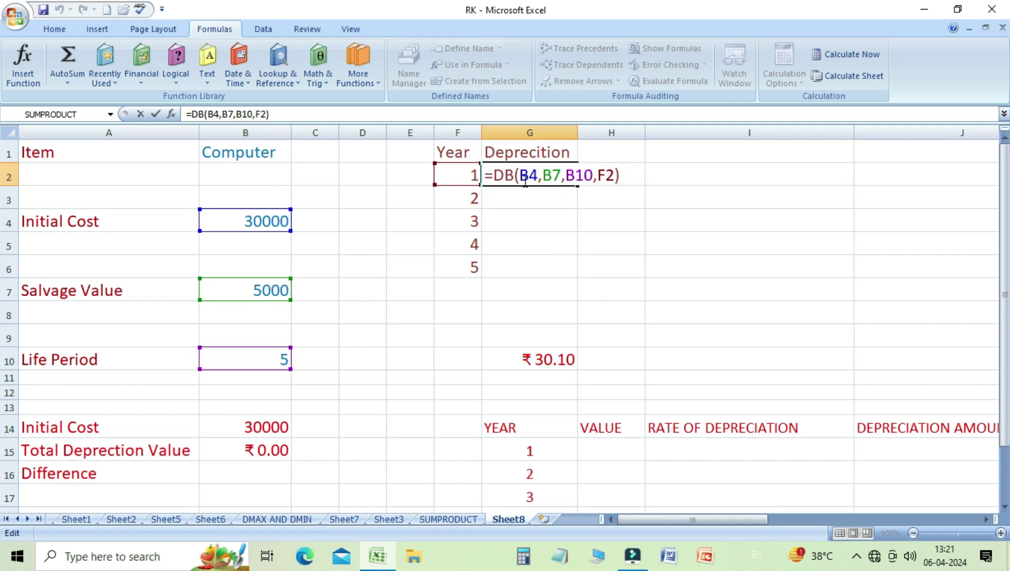
- Lock B4, B7 and B10 as absolute references ($B$4, $B$7, $B$10) in G2's DB formula
click(524, 176)
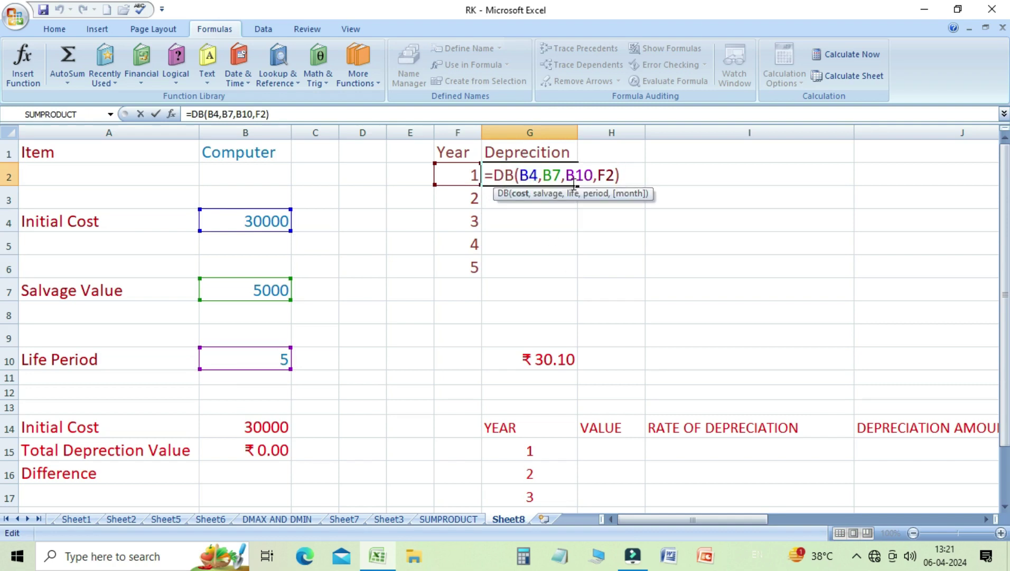
key(shift+Right)
key(shift+Right)
key(shift+Right)
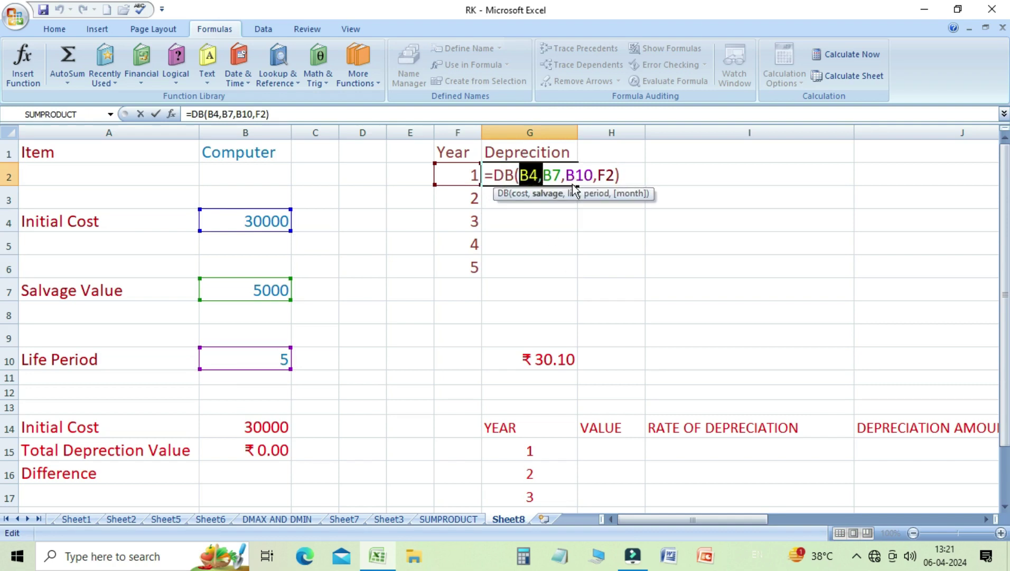
key(shift+Right)
key(shift+Right)
key(shift+Right)
key(shift+Right)
key(shift+Right)
key(shift+Right)
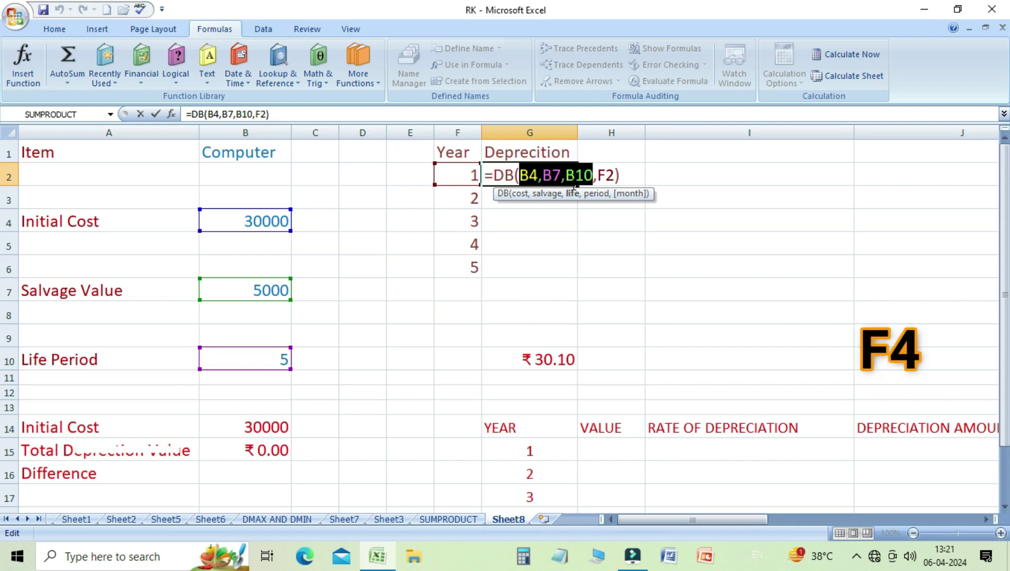
key(F4)
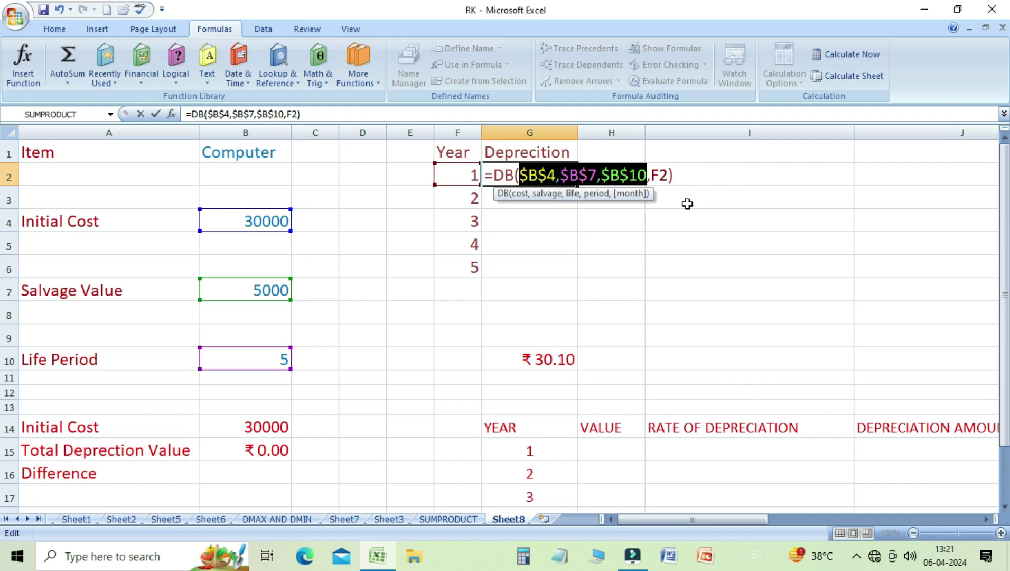
key(Return)
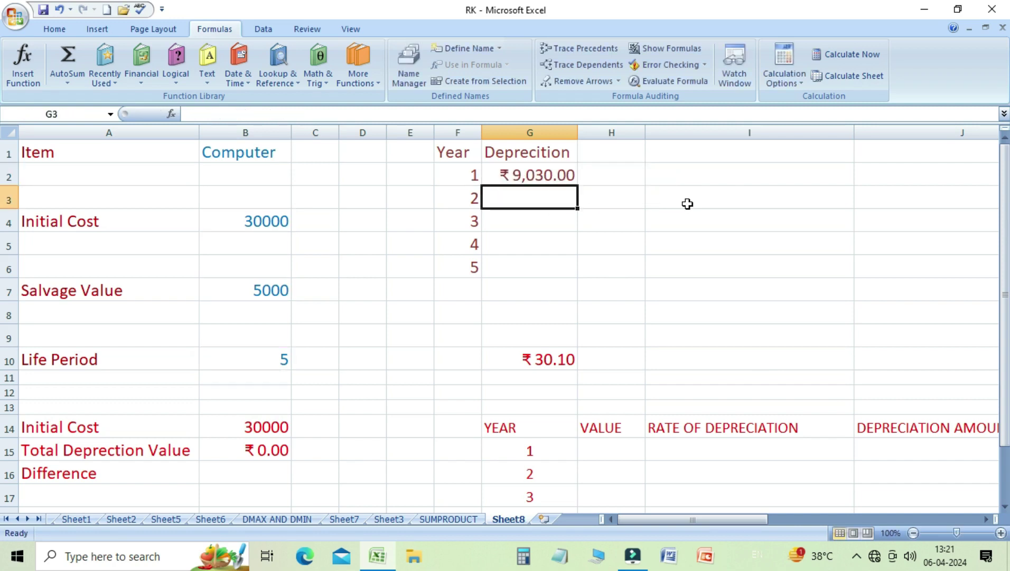
key(Up)
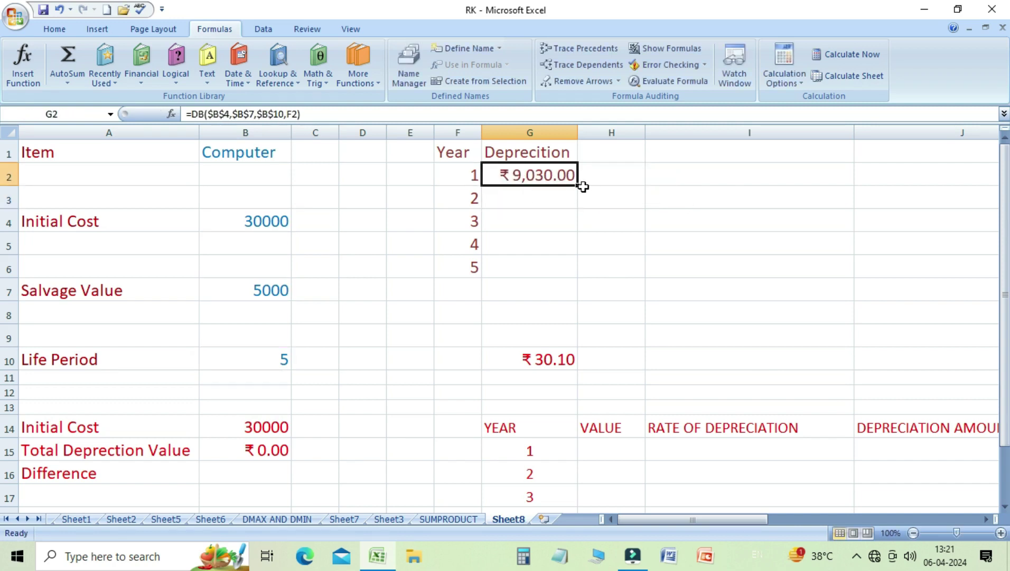
- Fill G2's DB formula down to G3:G6 and check the year 2–5 values
double_click(578, 186)
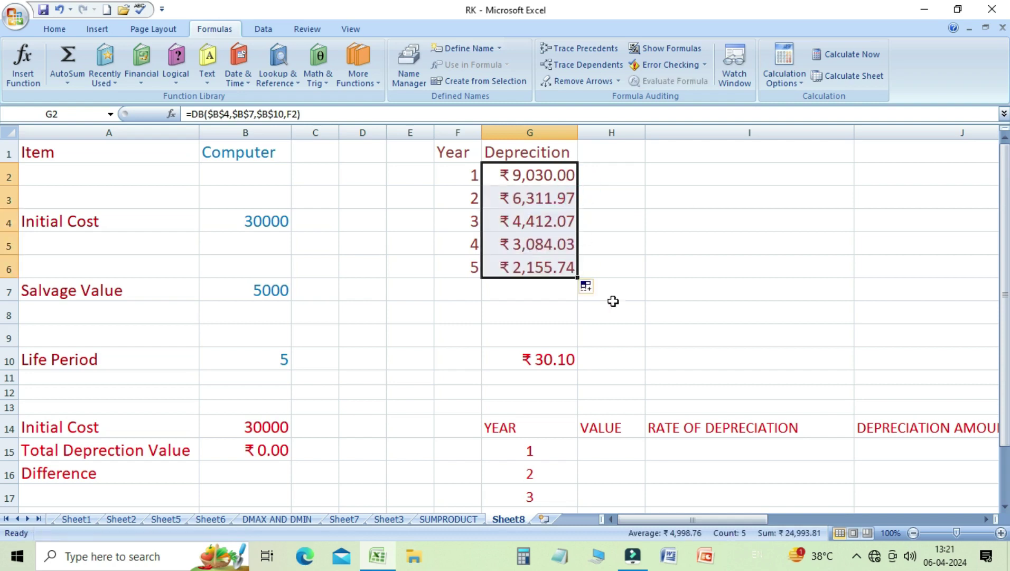
click(528, 289)
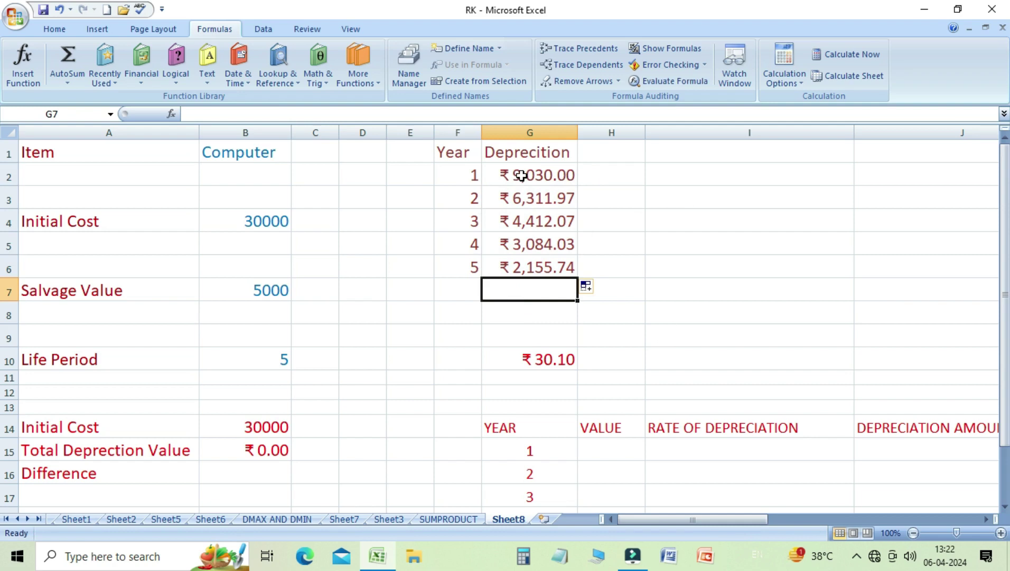
click(515, 200)
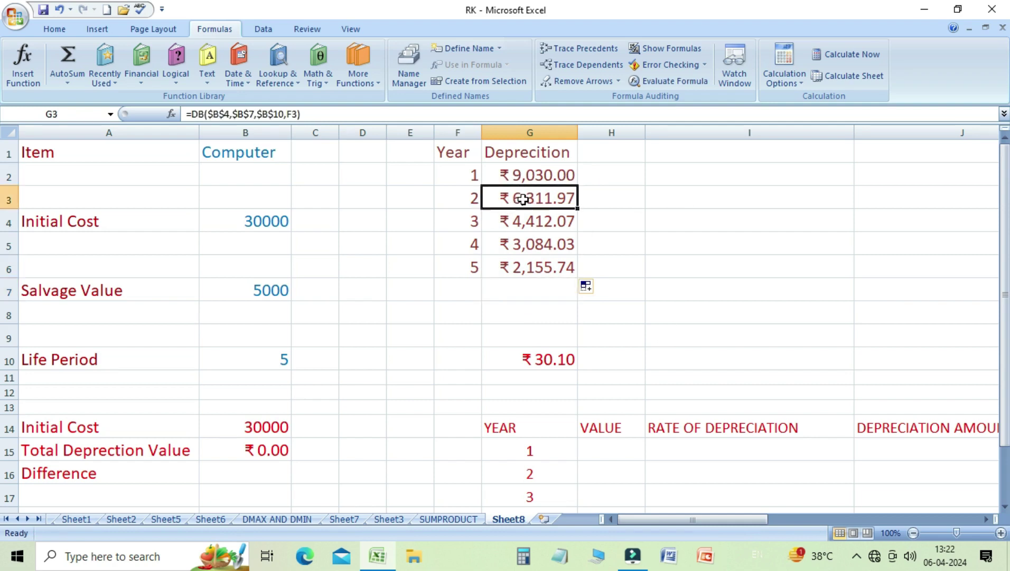
click(544, 221)
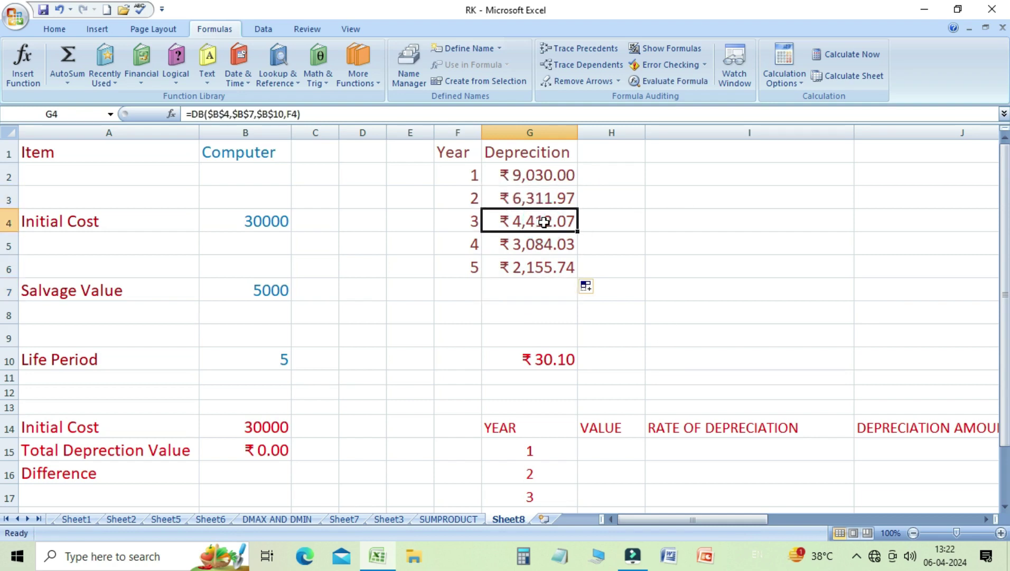
key(Down)
key(Down)
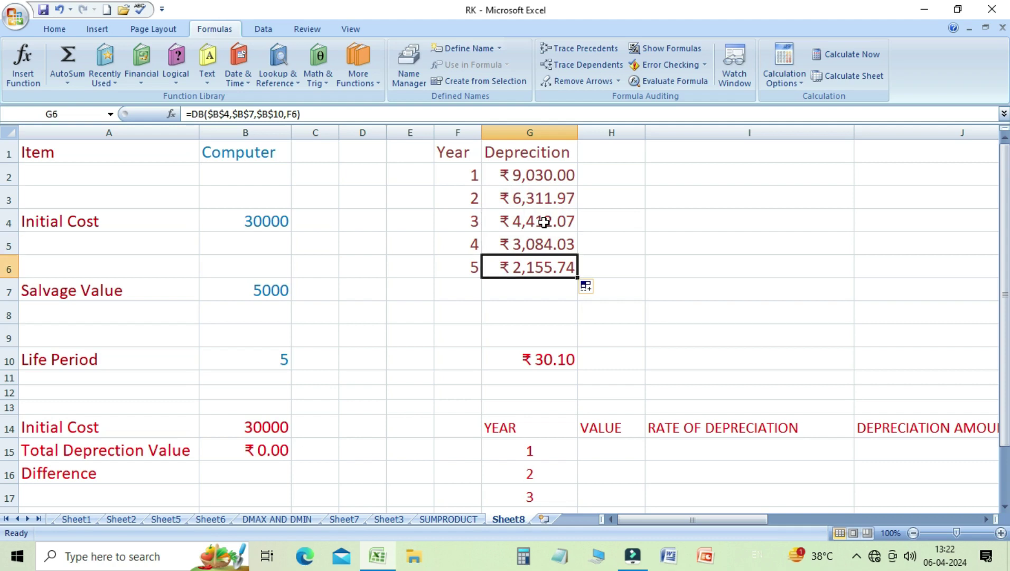
key(Down)
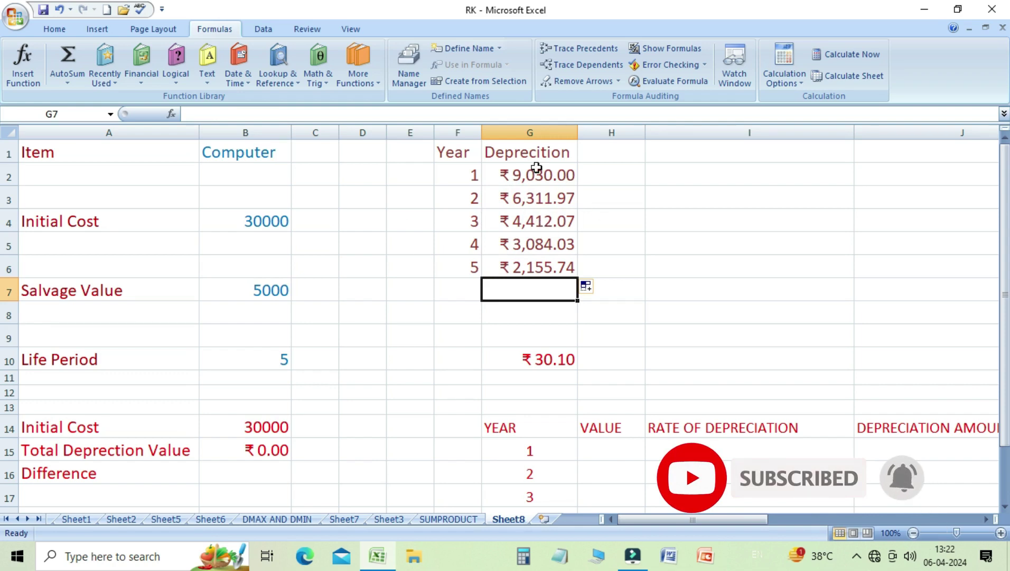
- AutoSum the five yearly values into G7 as =SUM(G2:G6), giving ₹24,993.81
click(55, 30)
click(823, 48)
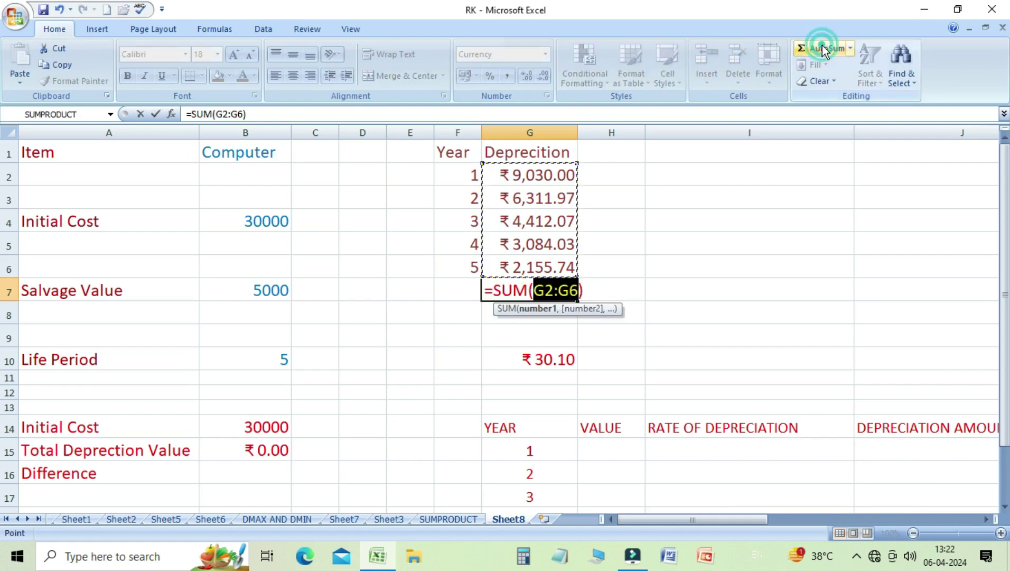
key(Return)
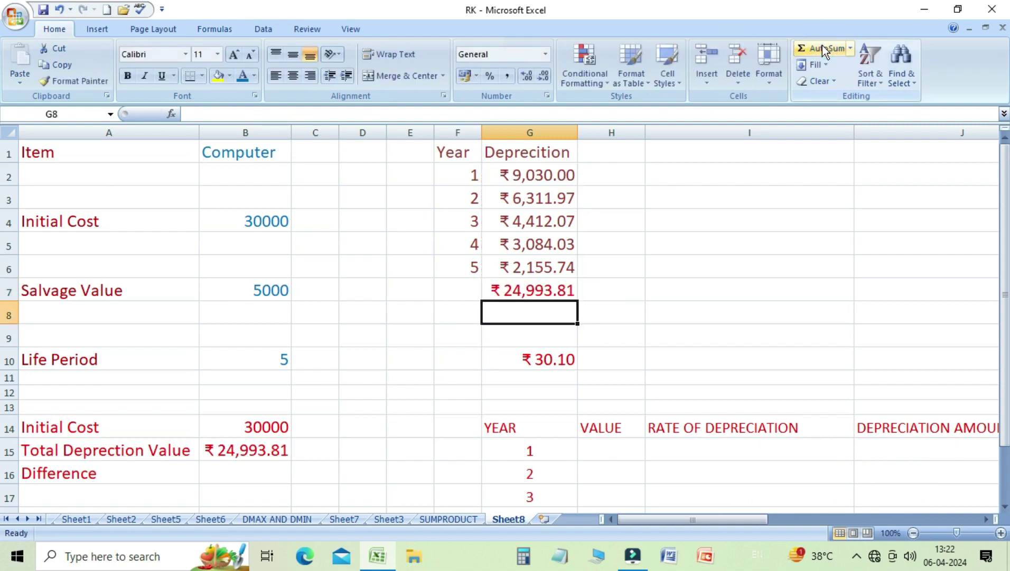
key(Up)
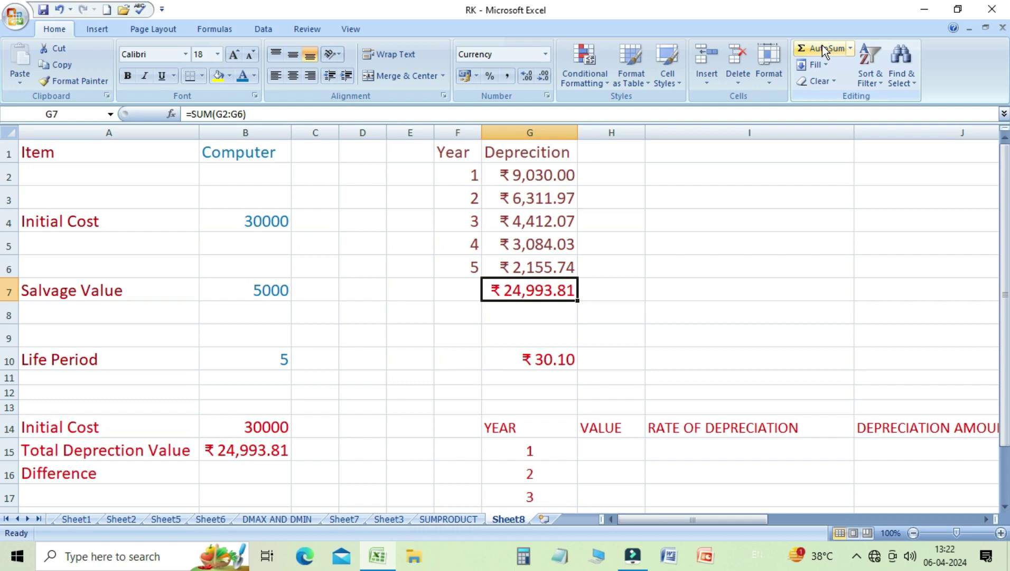
click(654, 515)
key(Down)
key(Down)
key(Down)
key(Down)
key(Down)
key(Down)
key(Down)
key(Left)
key(Left)
key(Left)
key(Left)
key(Left)
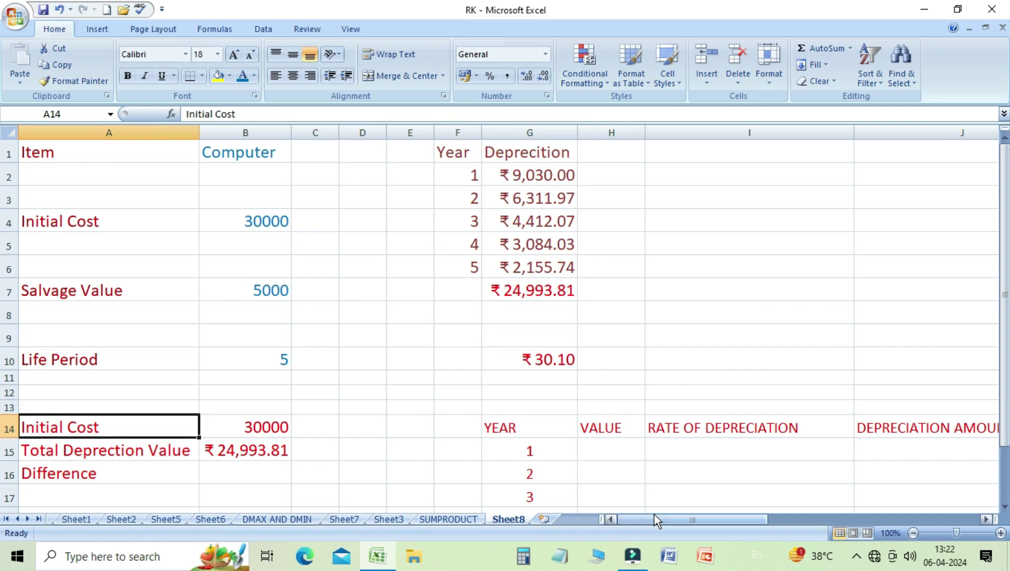
- Enter =B14-B15 in the Difference cell B16, giving ₹5,006.19
key(Down)
key(Right)
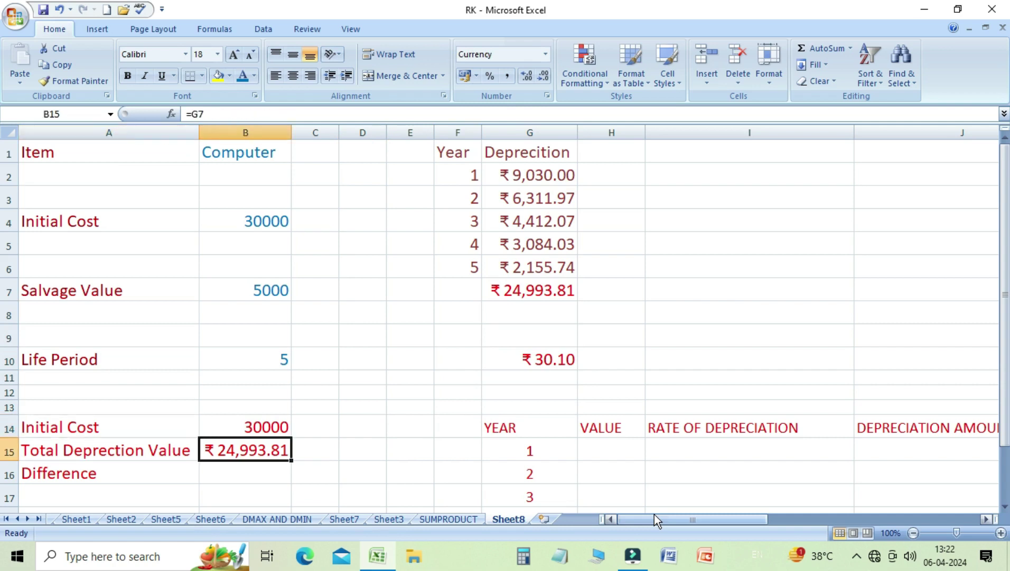
key(Down)
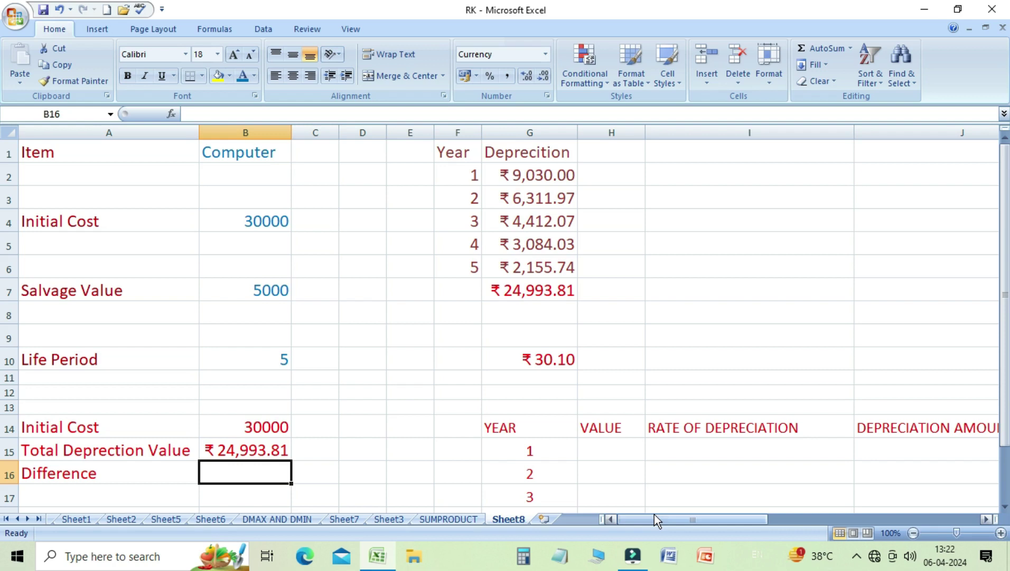
text(=)
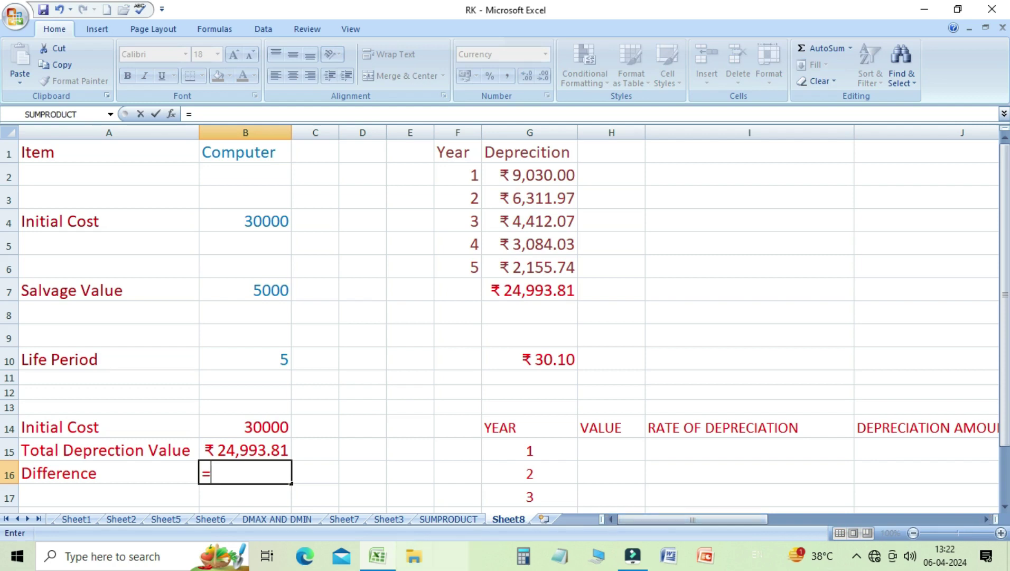
click(266, 424)
text(-)
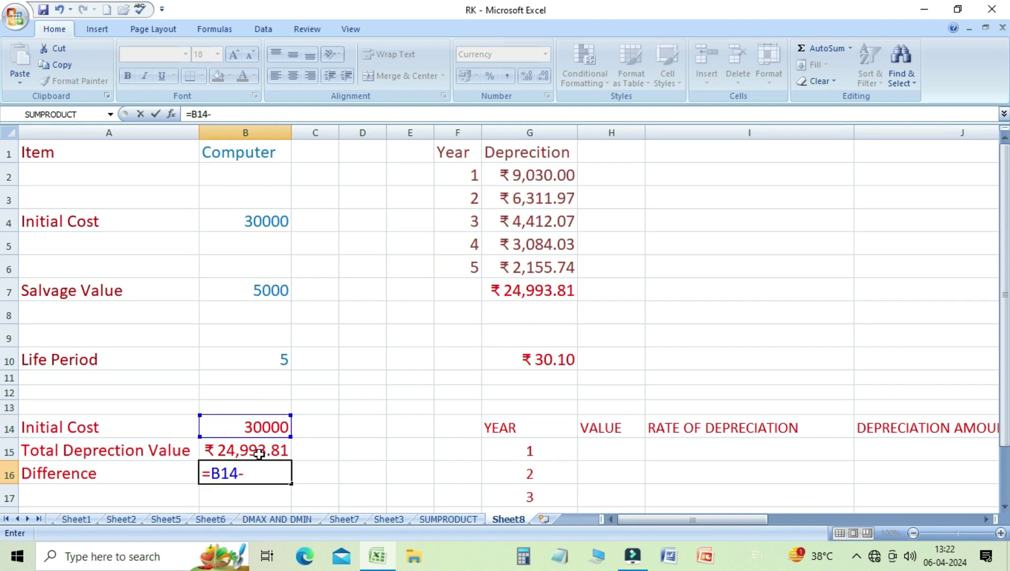
click(259, 452)
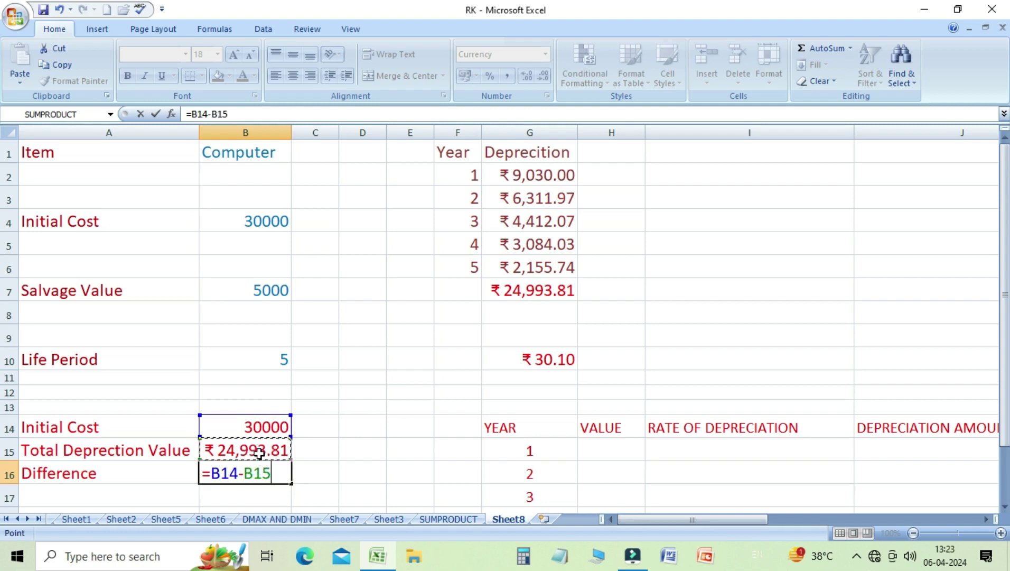
key(Return)
key(Up)
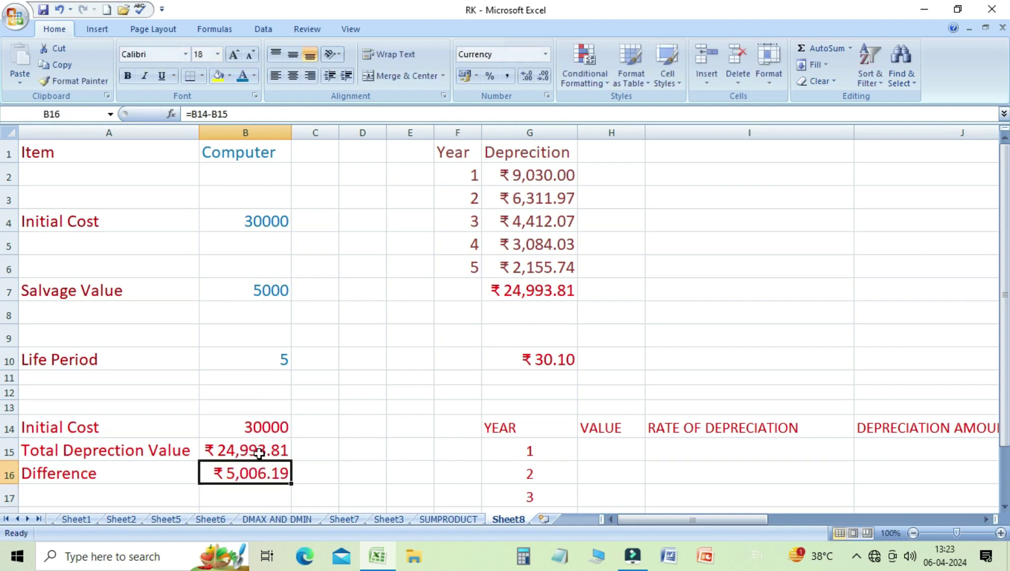
click(239, 293)
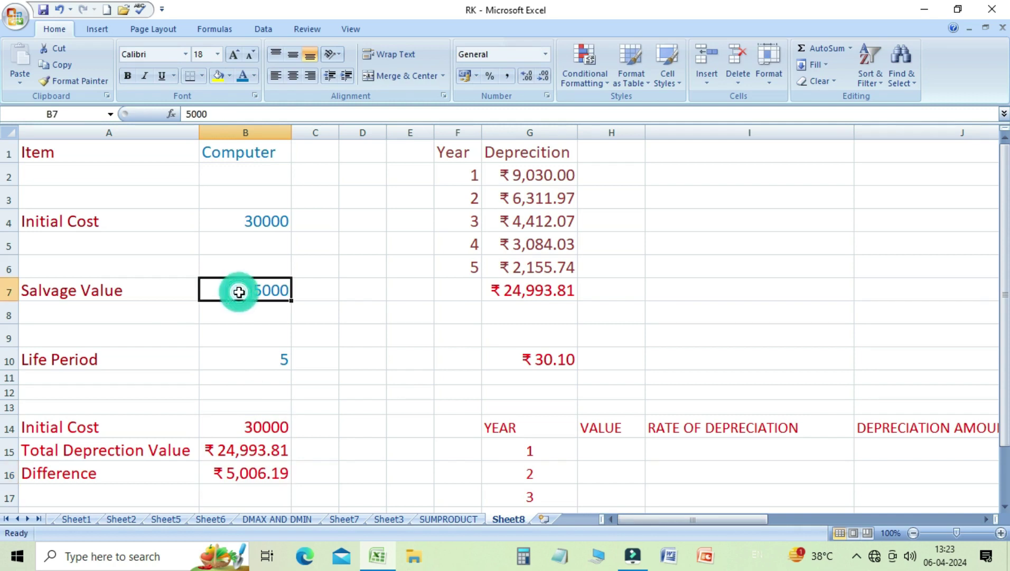
click(243, 475)
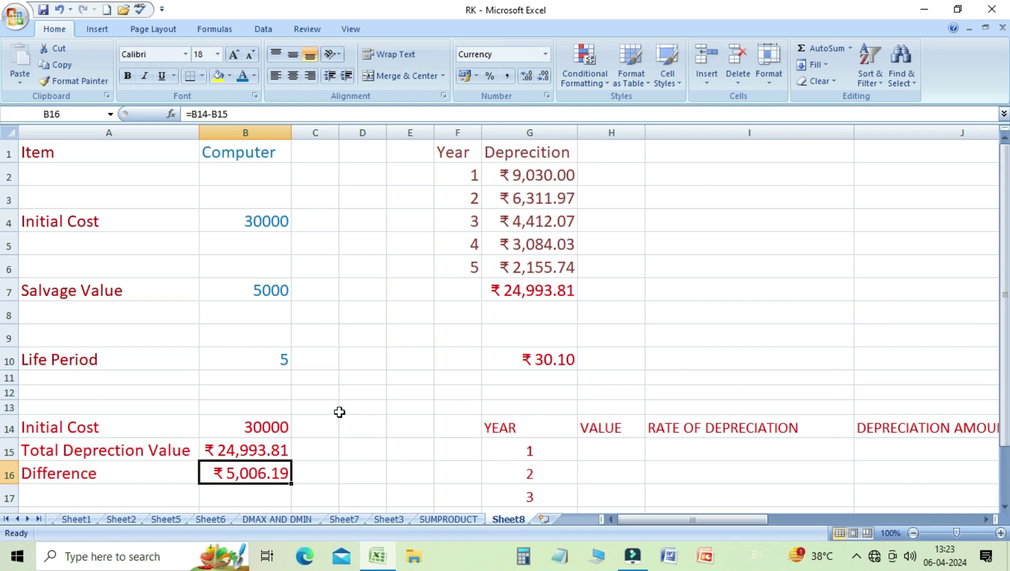
click(530, 362)
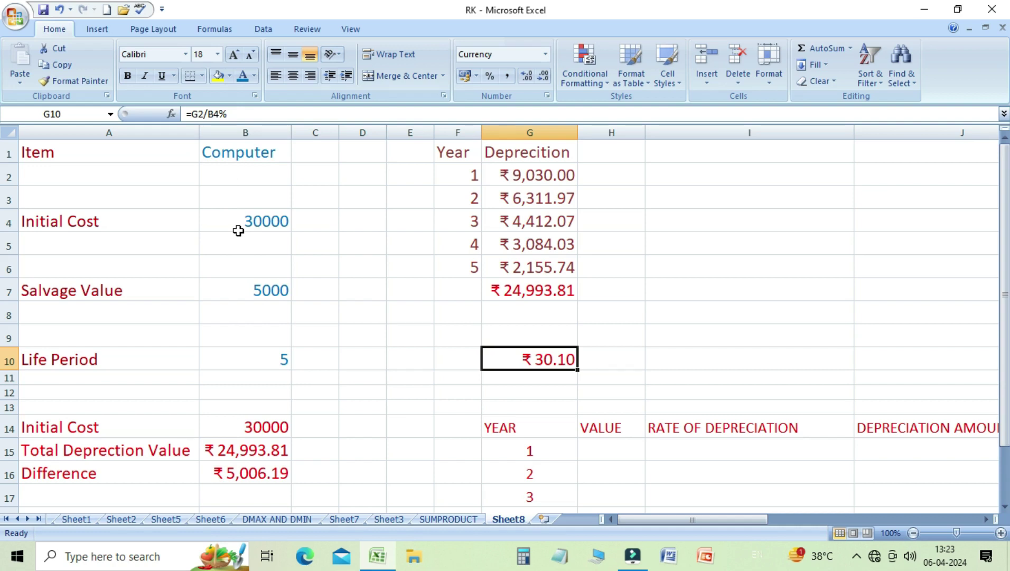
- Enter =G2/B4% in G10 so the depreciation rate shows 30.10
text(=)
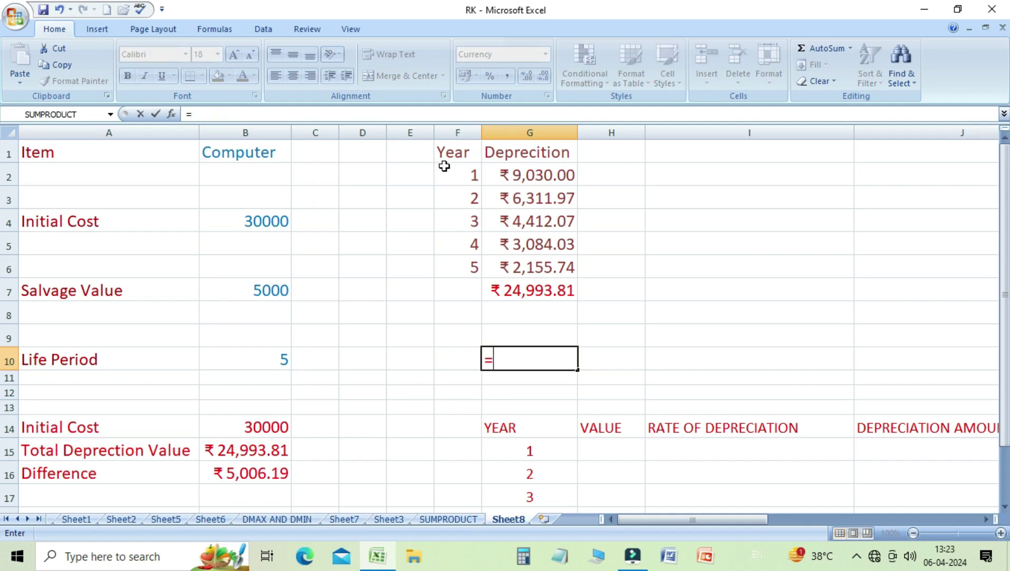
click(555, 174)
text(*)
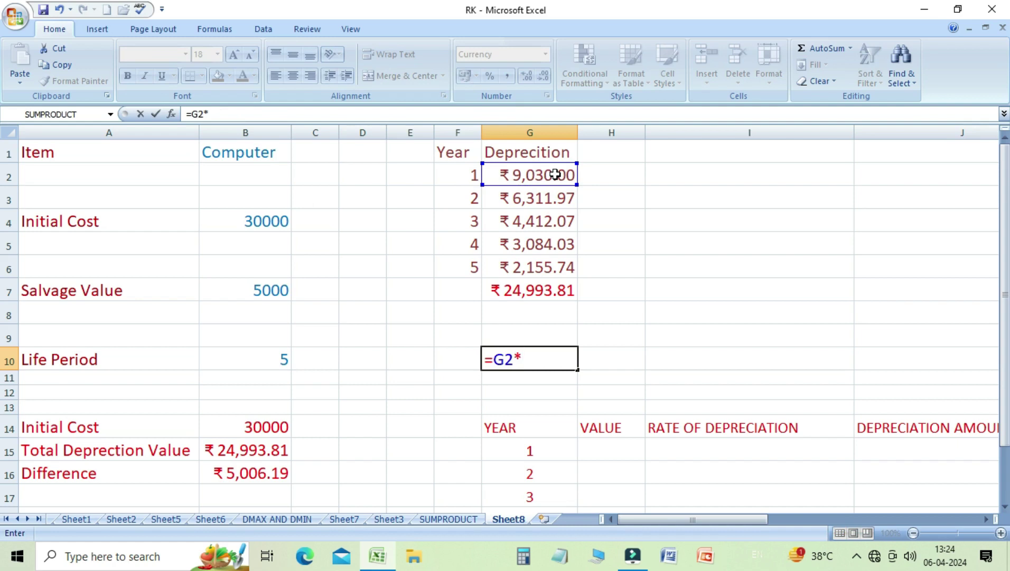
key(BackSpace)
text(/)
click(276, 225)
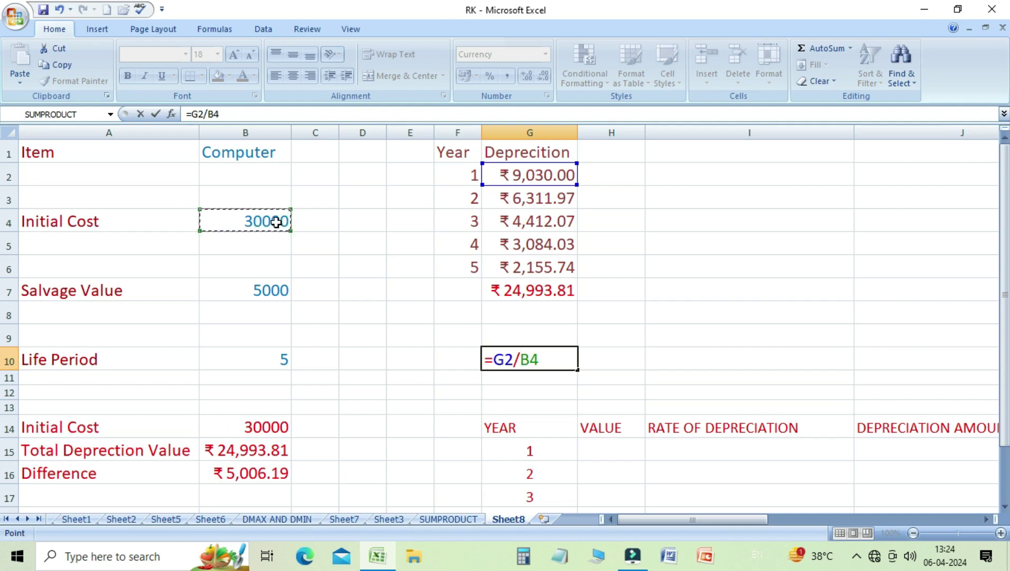
text(%)
key(Return)
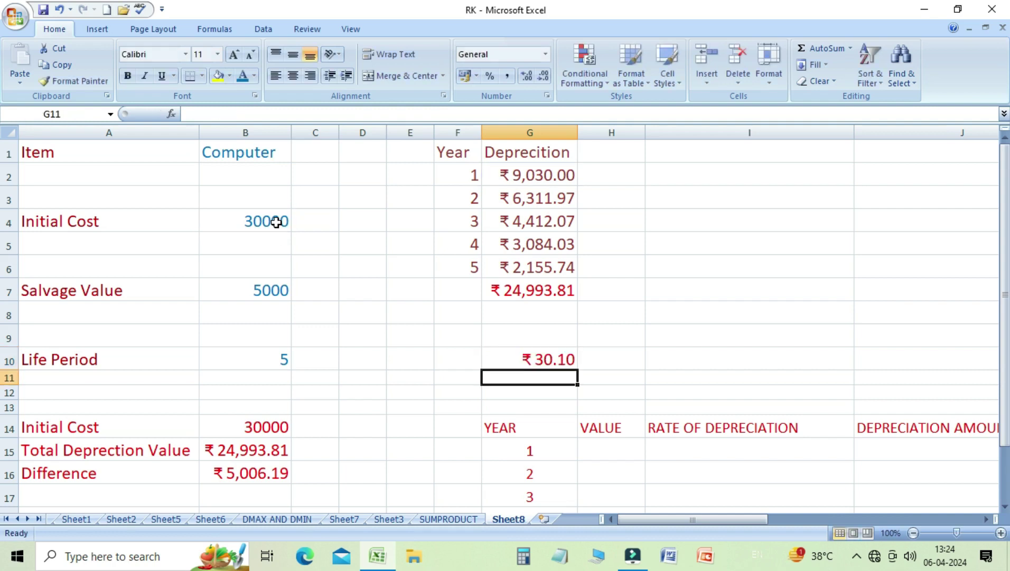
key(Up)
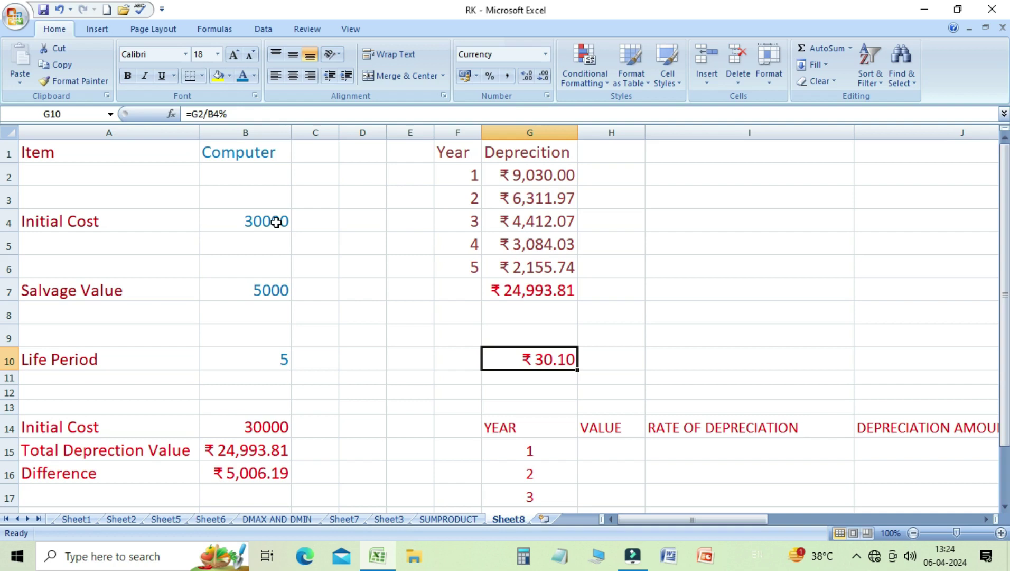
- Enter 30000 as the year 1 VALUE in H15 of the manual table
key(Down)
key(Down)
key(Down)
key(Down)
key(Down)
key(Down)
key(Down)
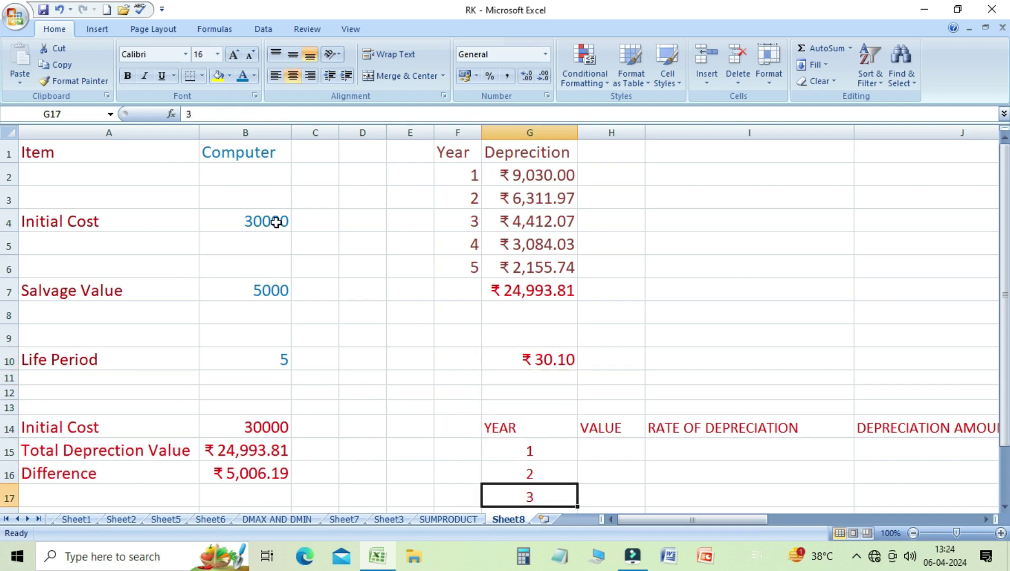
key(Down)
key(Down)
key(Down)
key(Up)
key(Up)
key(Up)
key(Up)
key(Up)
key(Down)
key(Down)
key(Down)
key(Down)
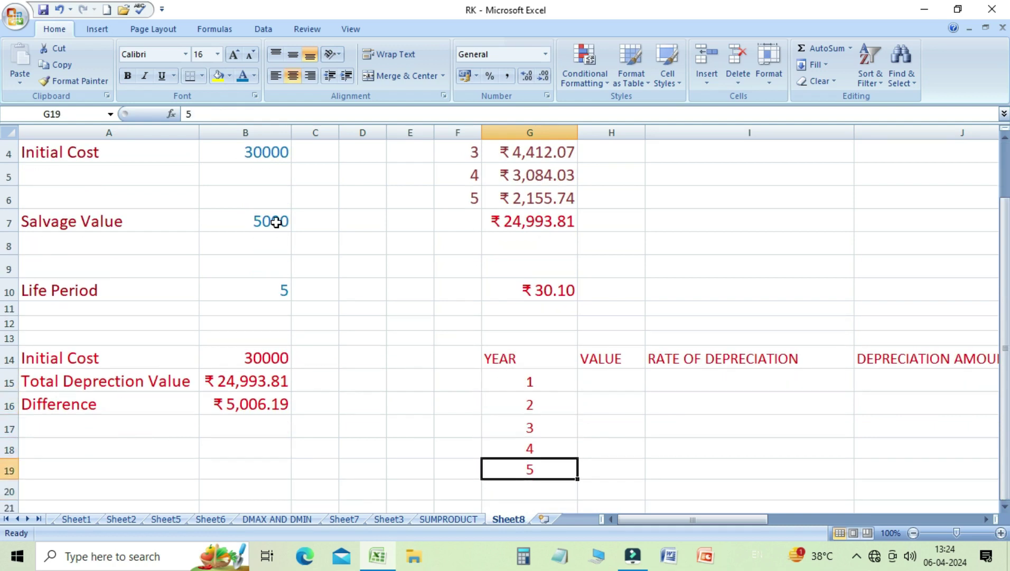
key(Right)
key(Up)
key(Up)
key(Up)
key(Right)
key(Right)
key(Right)
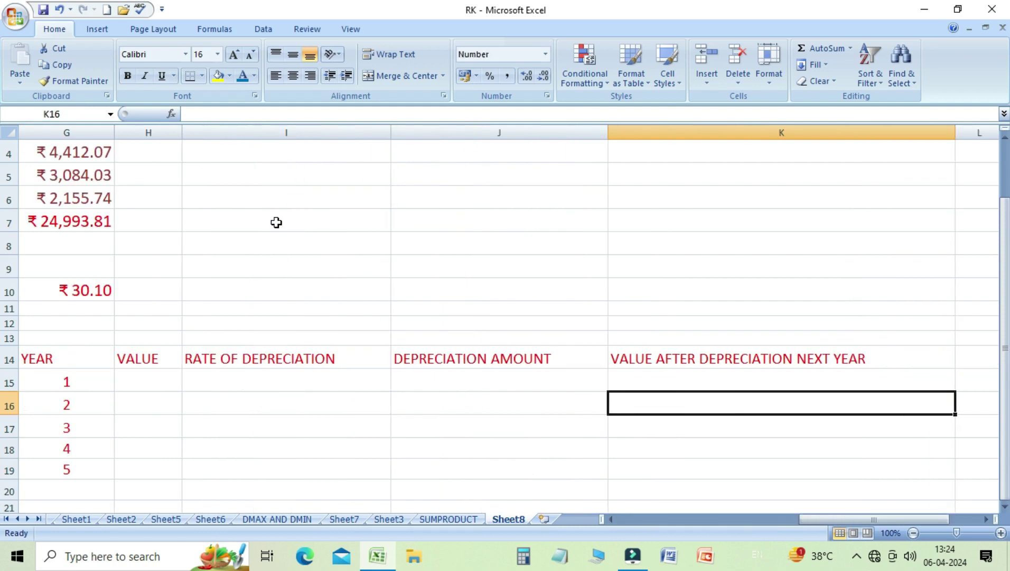
key(Left)
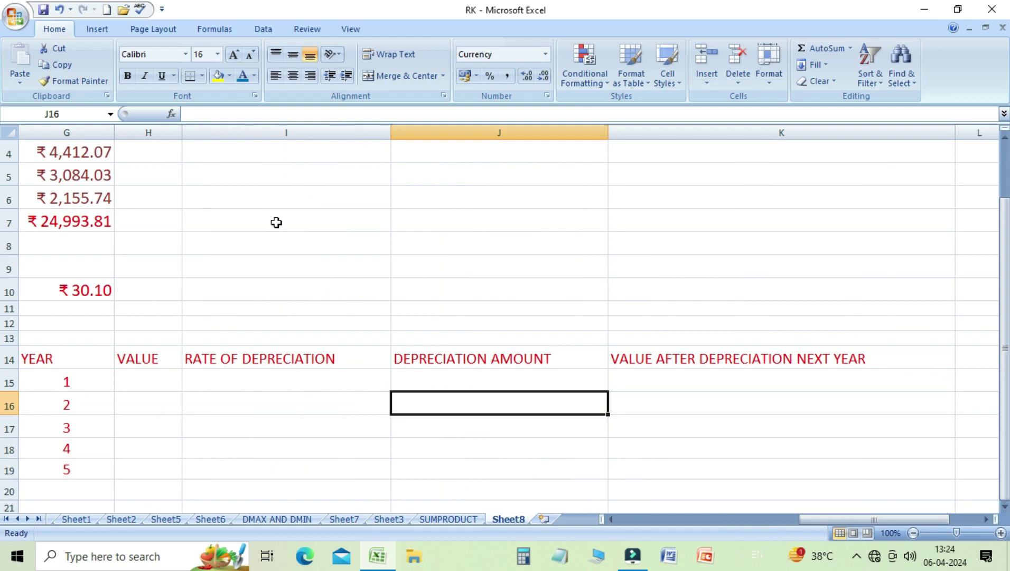
key(Left)
key(Left)
key(Up)
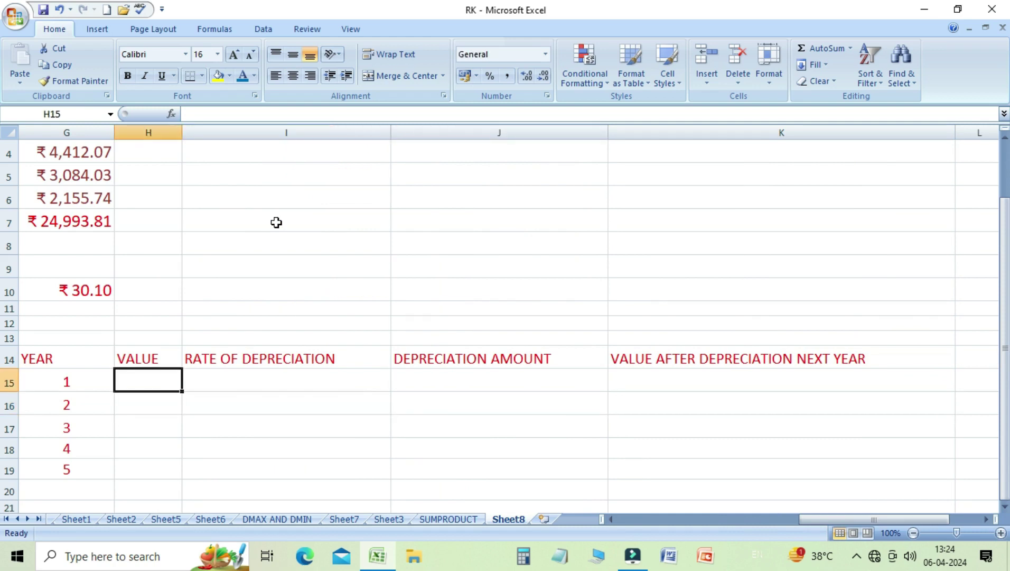
text(30000)
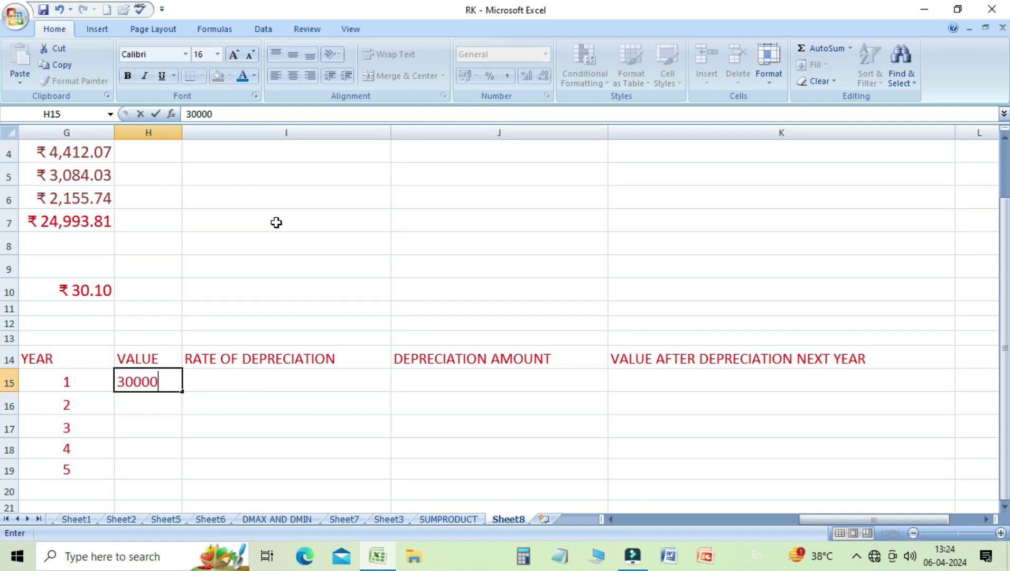
key(Return)
- Enter 30.10 as the year 1 rate of depreciation in I15
key(Up)
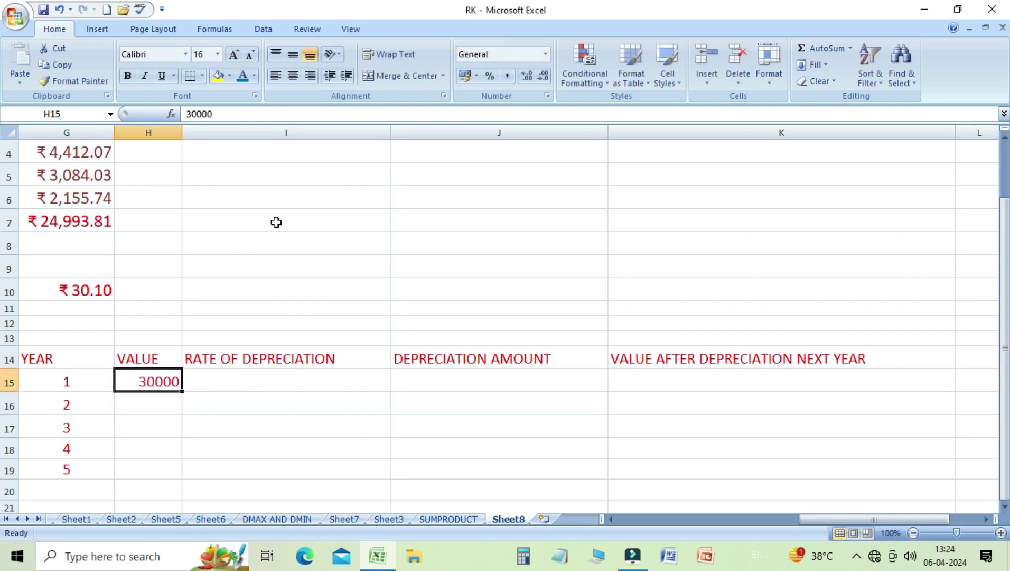
key(Right)
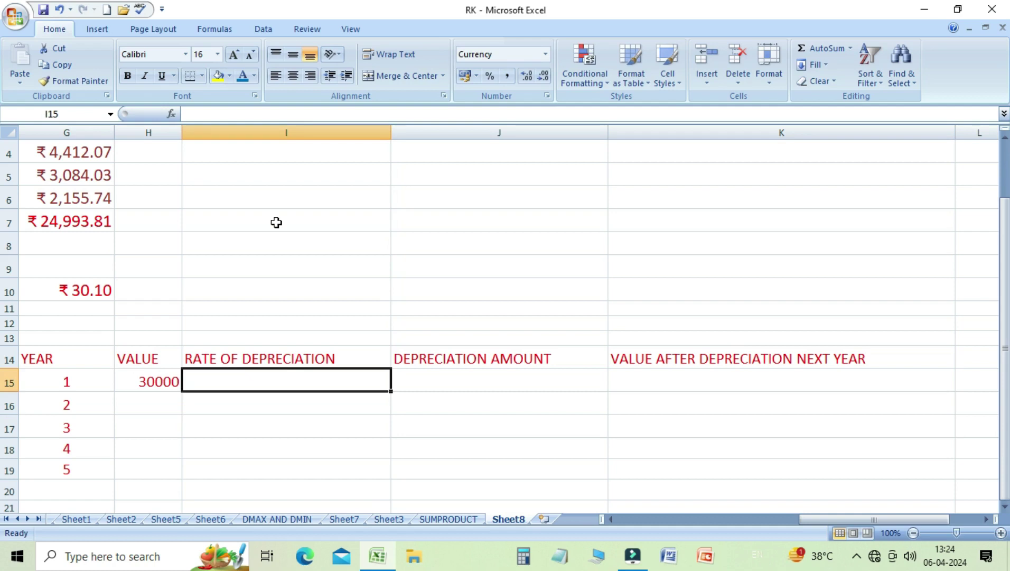
text(30.10)
key(Return)
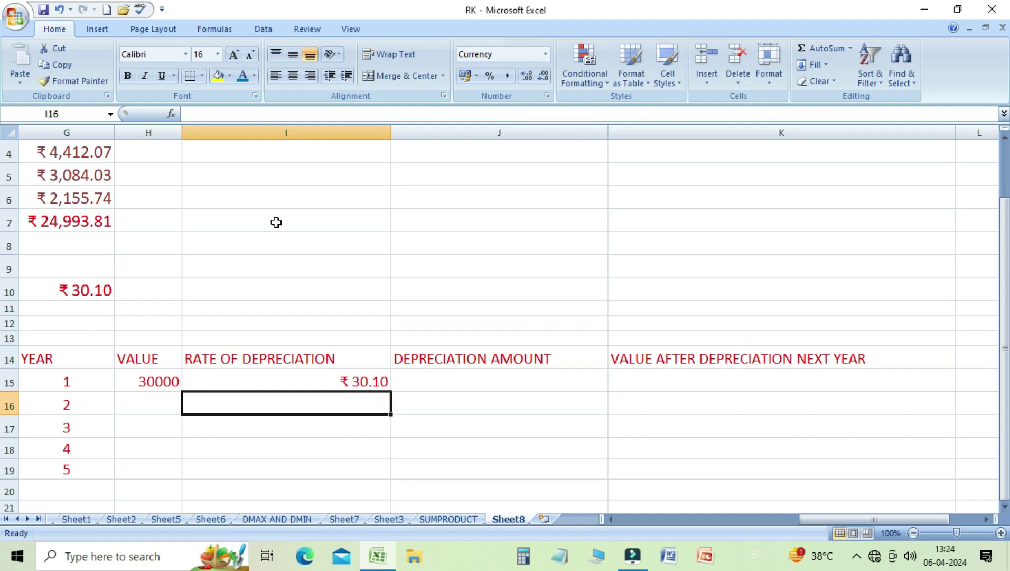
key(Up)
key(Right)
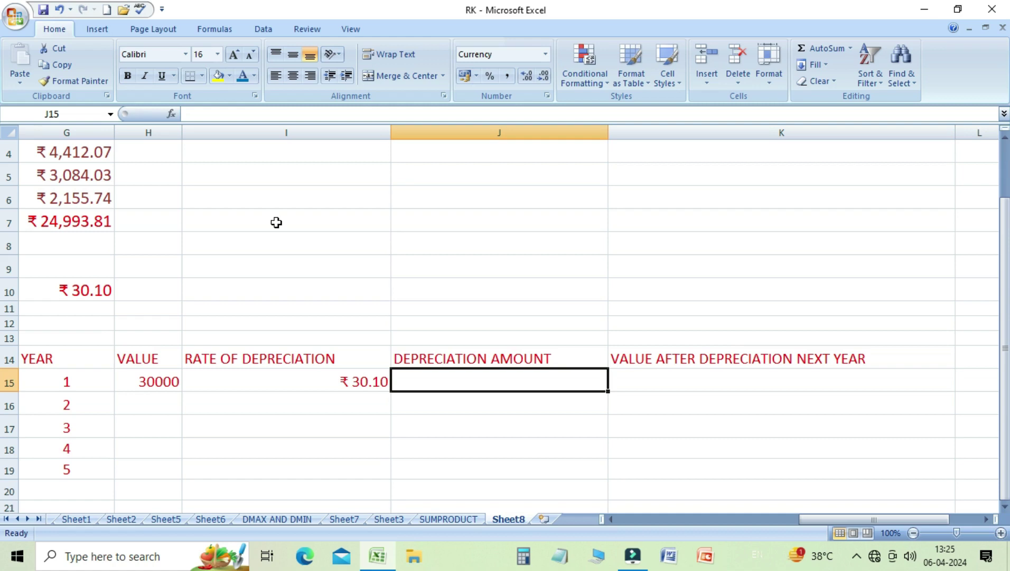
- Enter =H15*I15% as year 1's depreciation amount in J15, giving ₹9,030.00
text(=)
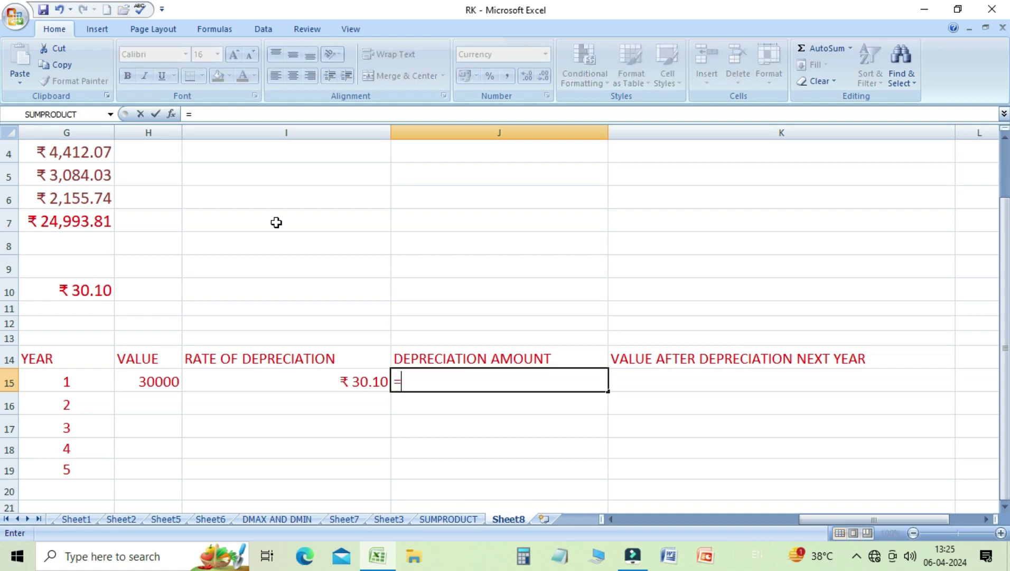
click(160, 379)
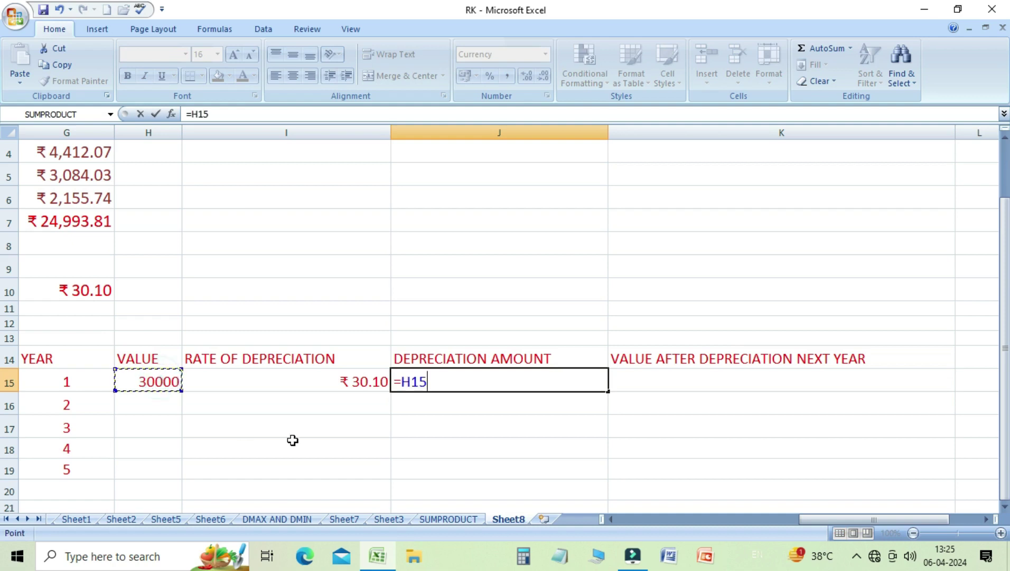
text(*)
click(328, 380)
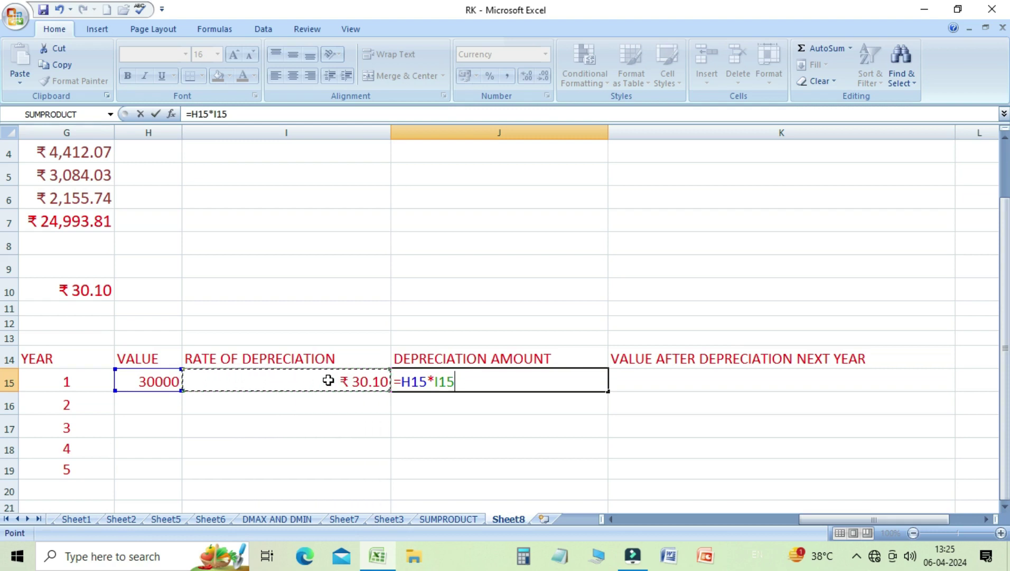
text(%)
key(Return)
key(Up)
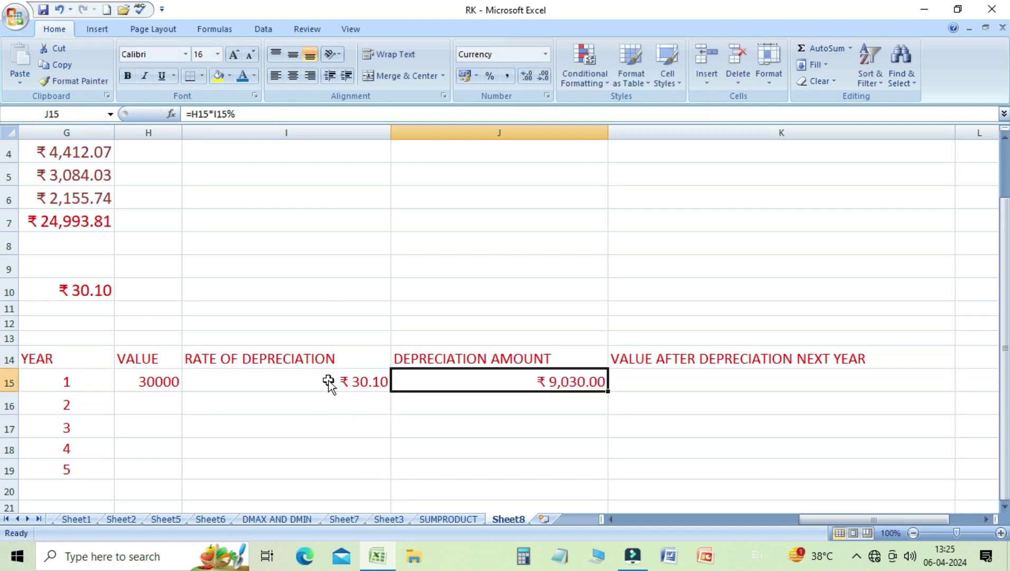
key(Left)
key(Left)
key(Left)
key(Left)
key(Up)
key(Up)
key(Up)
key(Up)
key(Up)
key(Up)
key(Up)
key(Up)
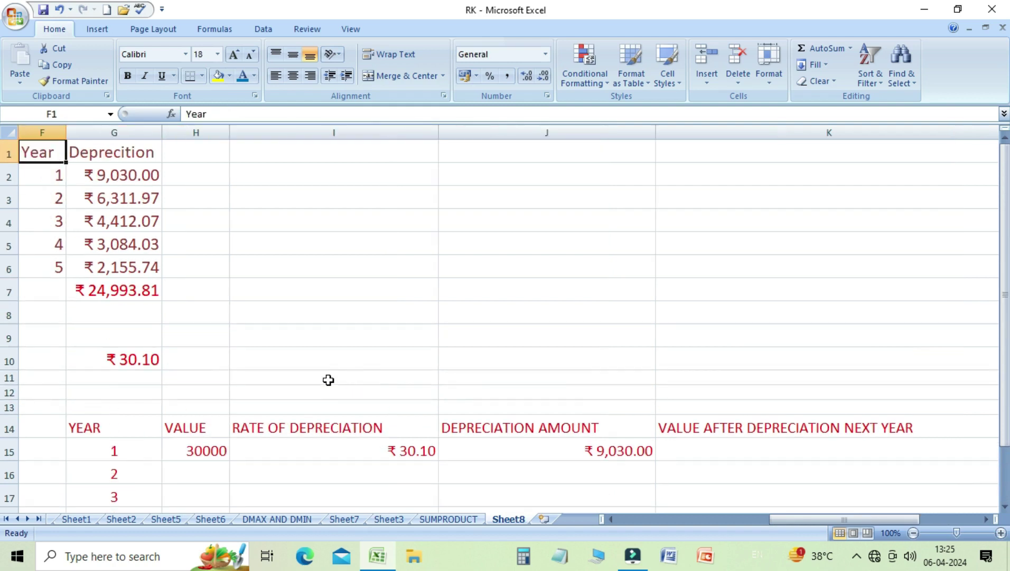
- Enter =H15-J15 in K15 for a year 1 value after depreciation of 20970.00
key(Down)
key(Right)
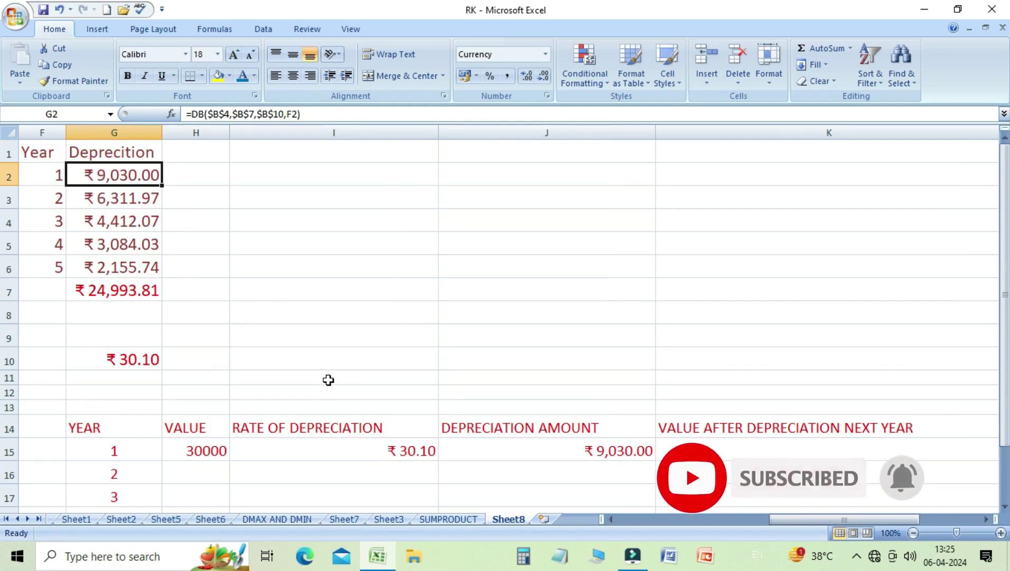
click(673, 451)
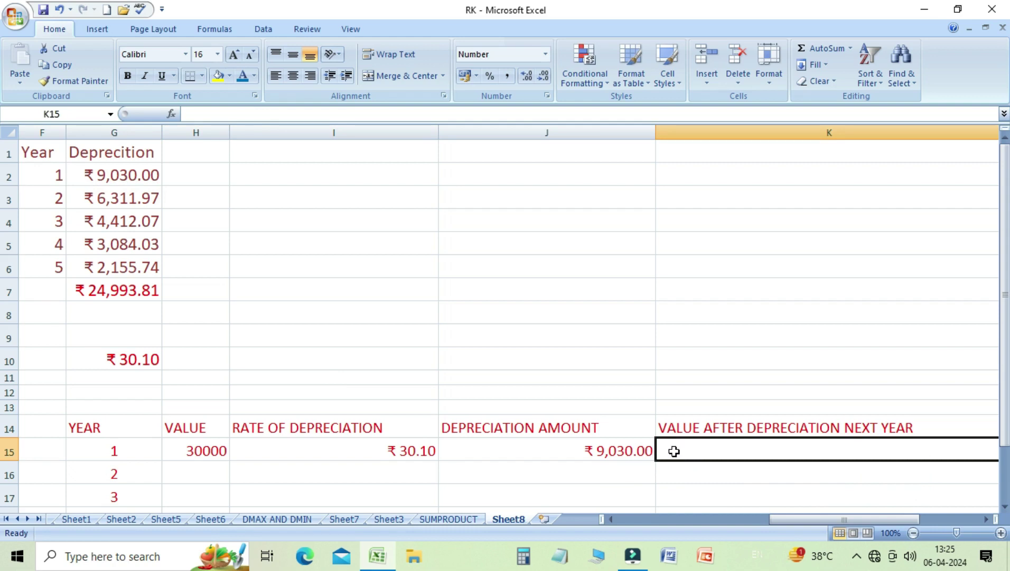
text(=)
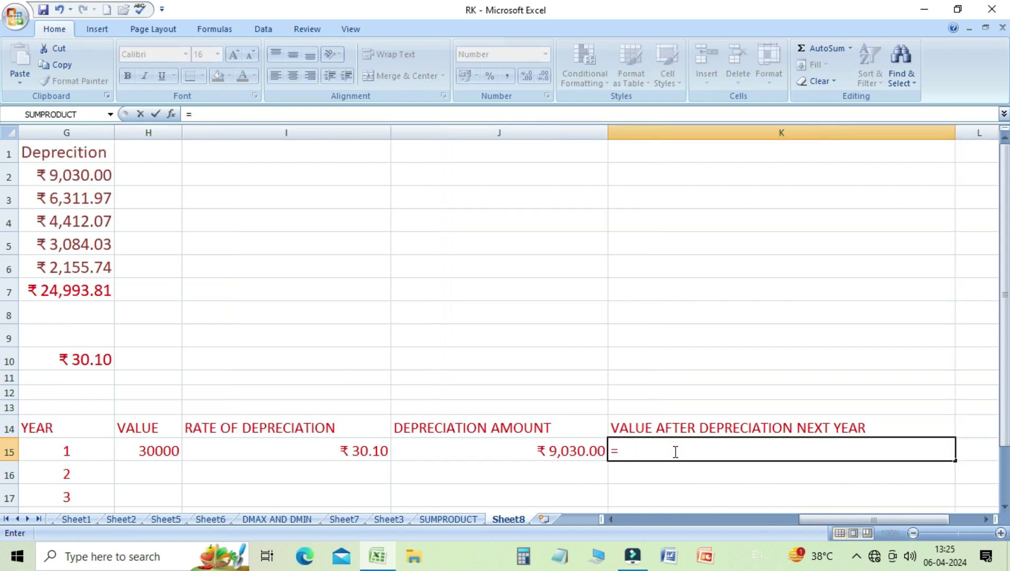
click(165, 450)
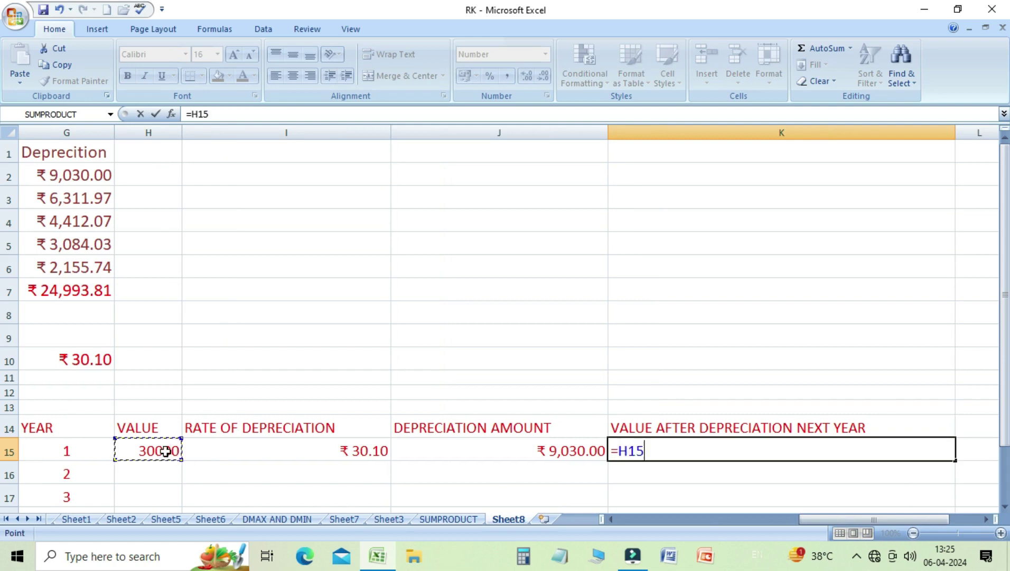
text(-)
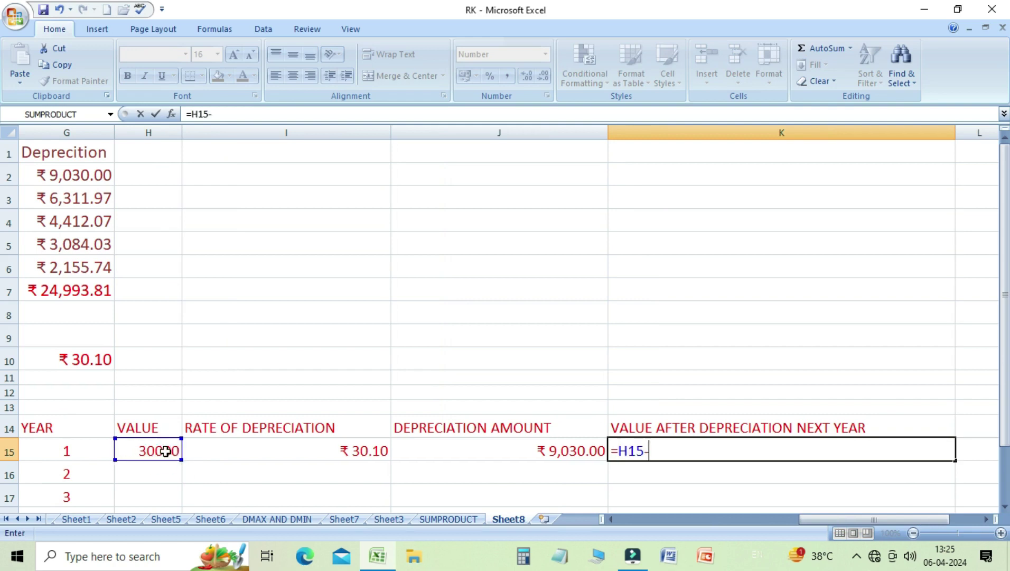
click(477, 451)
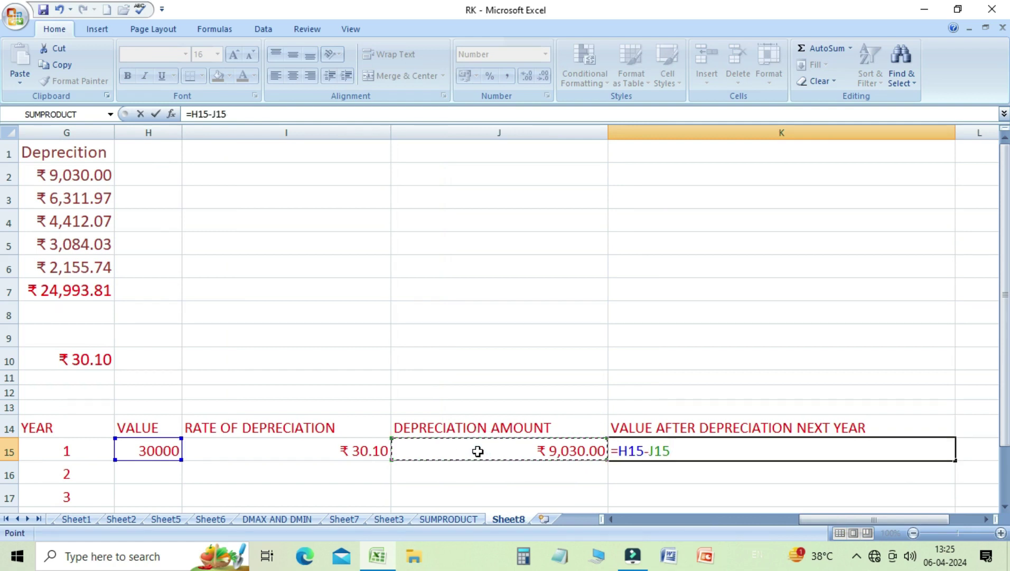
key(Return)
key(Up)
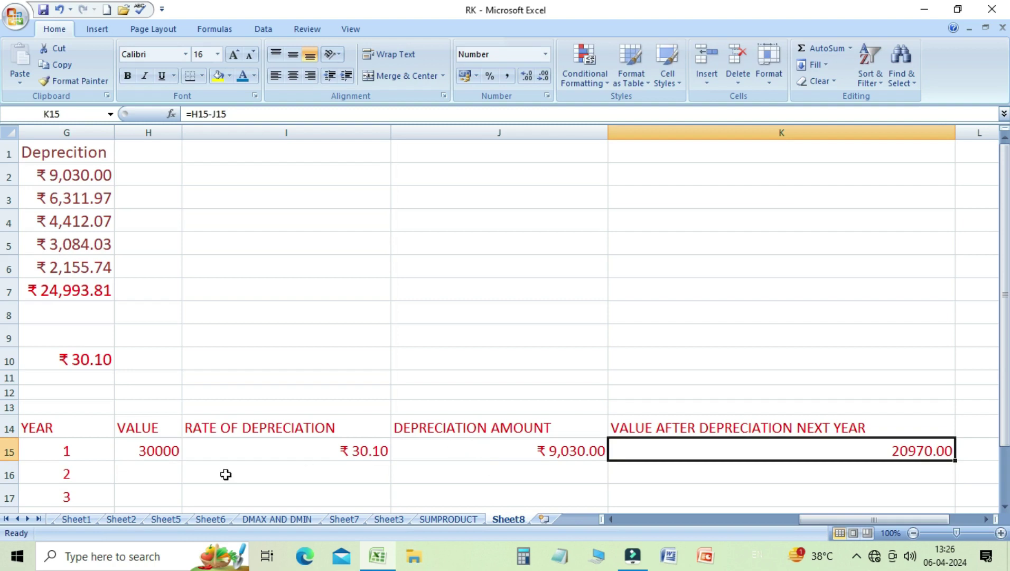
click(166, 474)
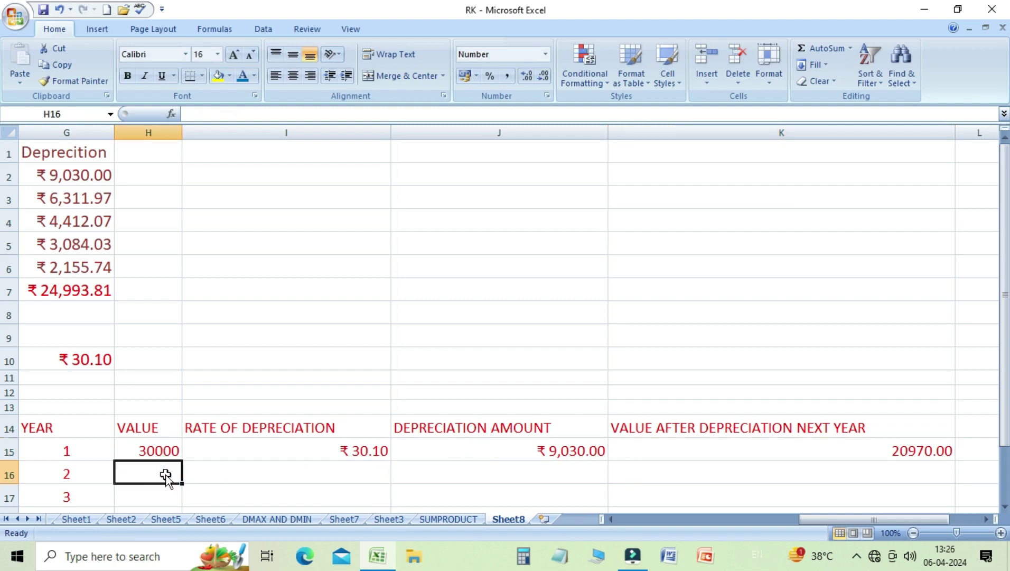
- Link the year 2 value to year 1's remaining value with a formula
text(=)
click(851, 454)
key(Return)
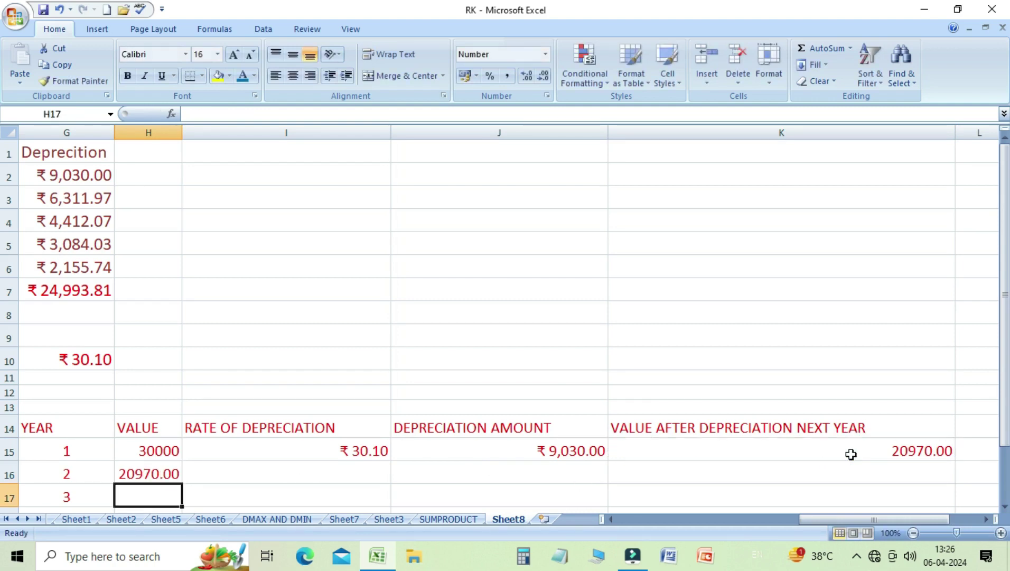
key(Up)
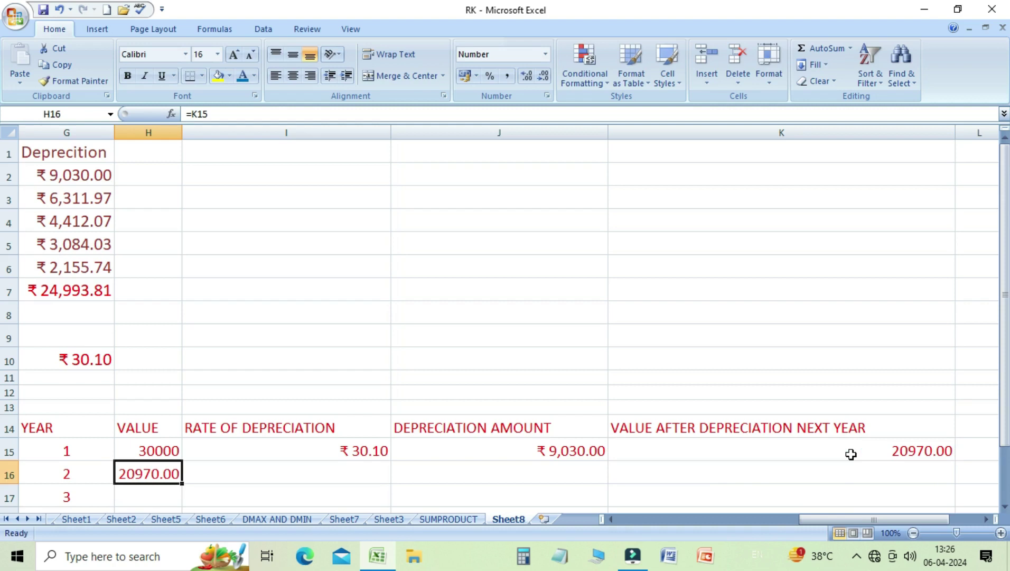
key(Down)
key(Down)
key(Down)
key(Up)
key(Up)
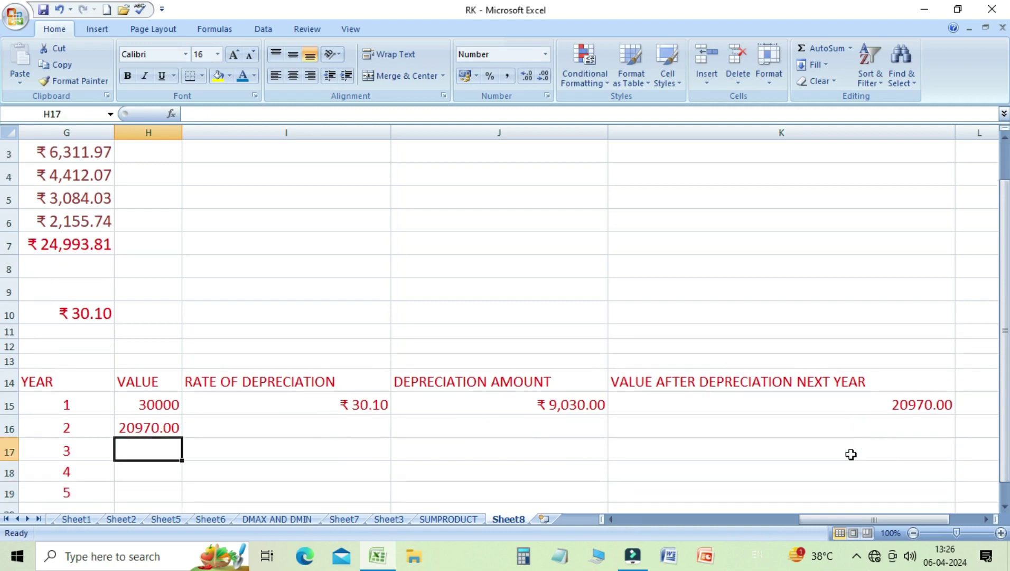
key(Up)
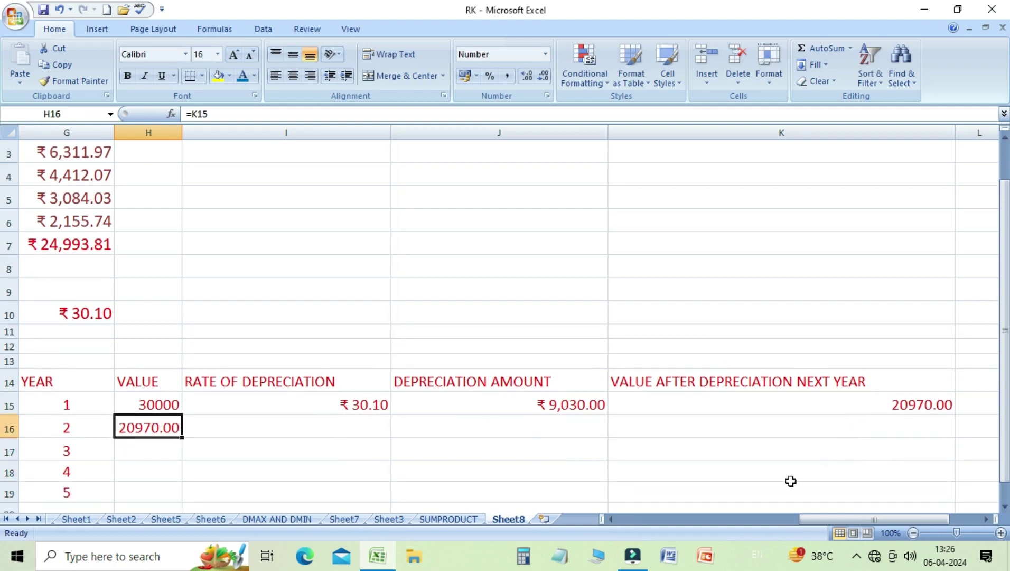
- Fill the value, 30.10 rate, depreciation and next-year value formulas down to year 5
drag(183, 441, 176, 495)
click(339, 410)
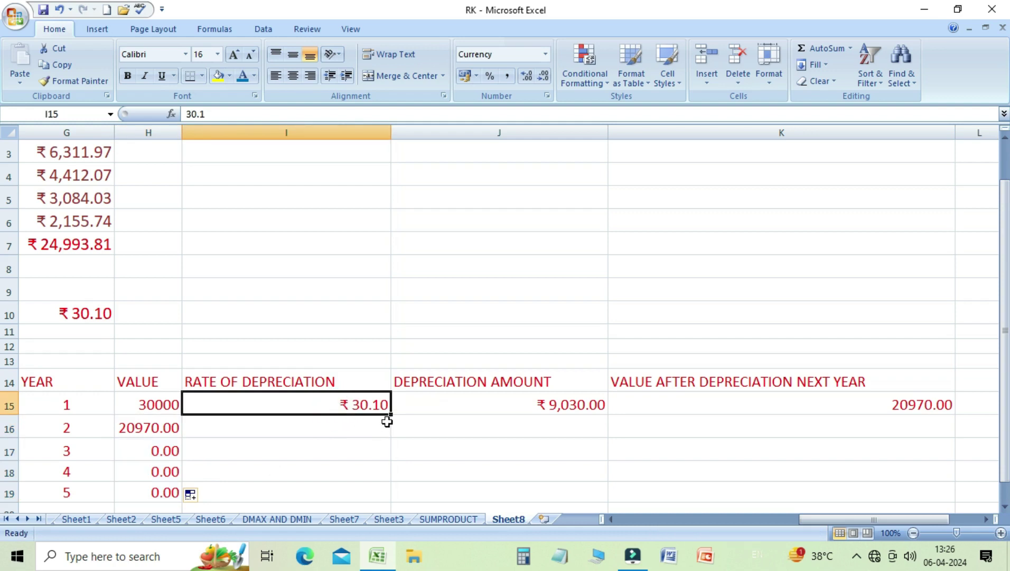
drag(391, 416, 383, 500)
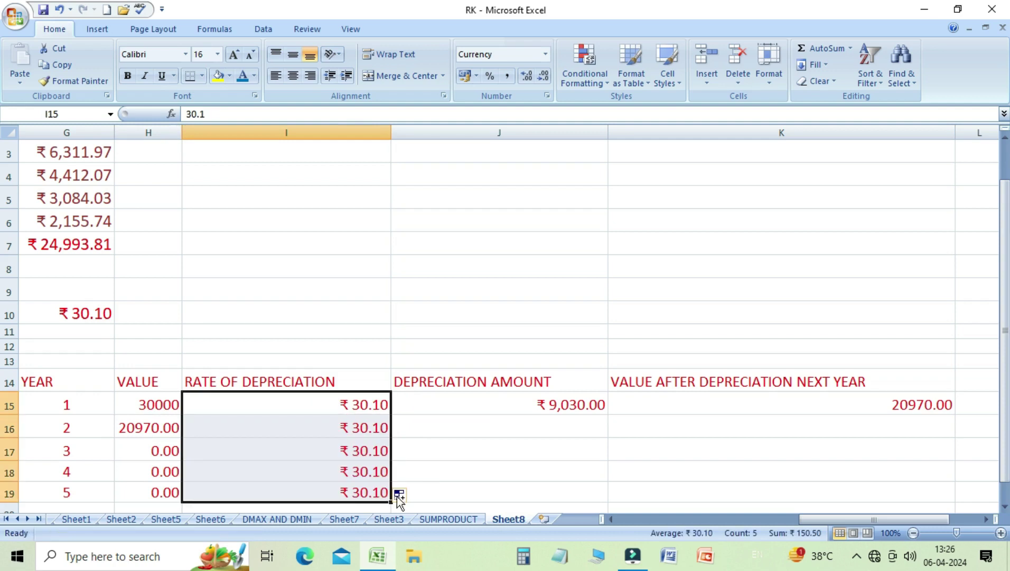
click(510, 403)
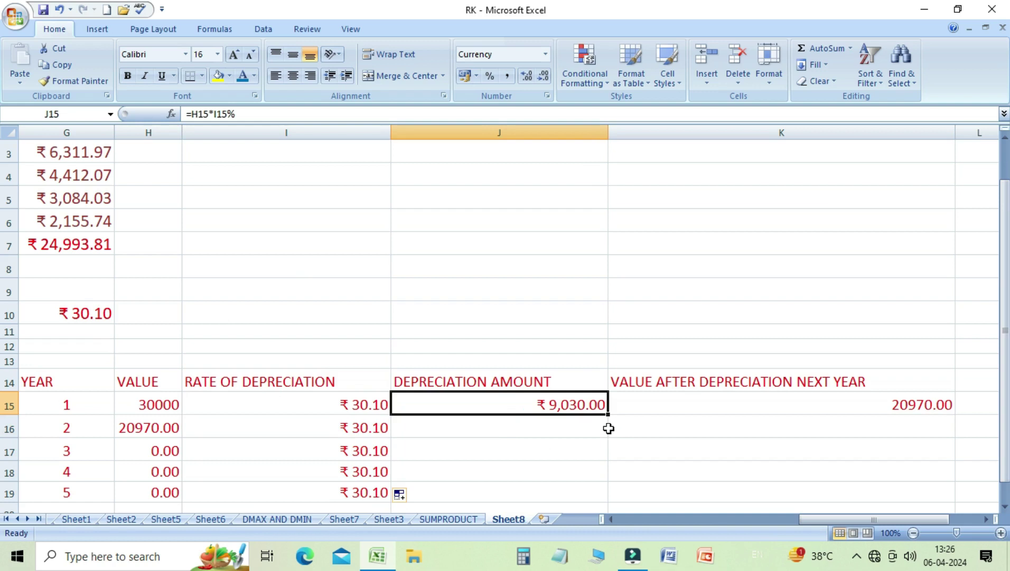
drag(608, 414, 603, 498)
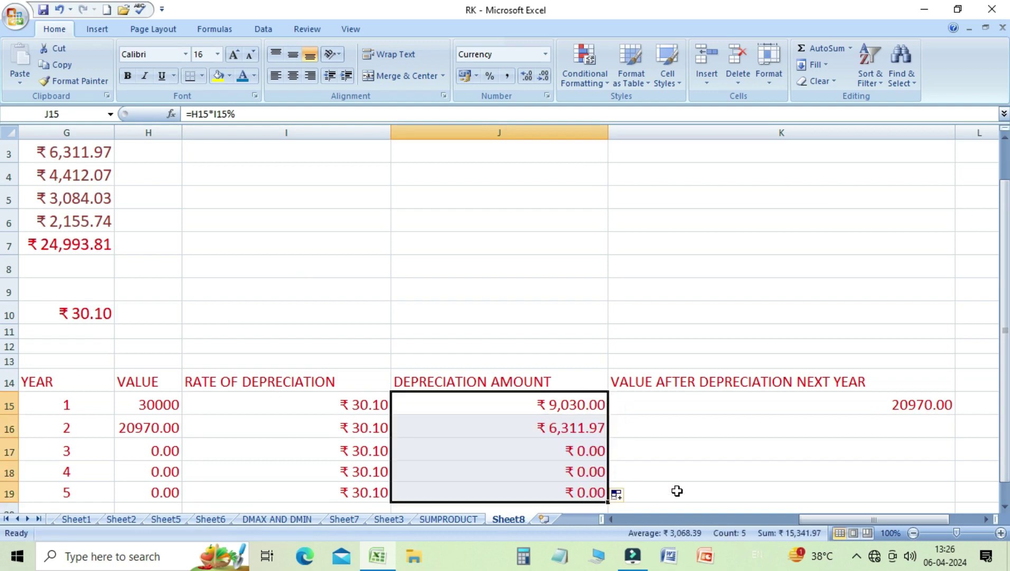
click(898, 411)
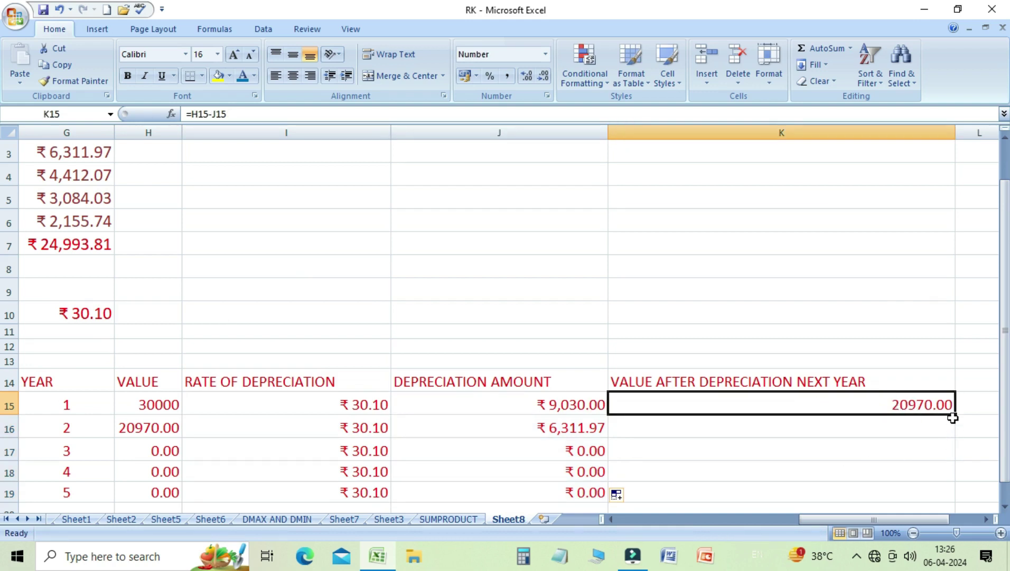
drag(954, 417, 951, 494)
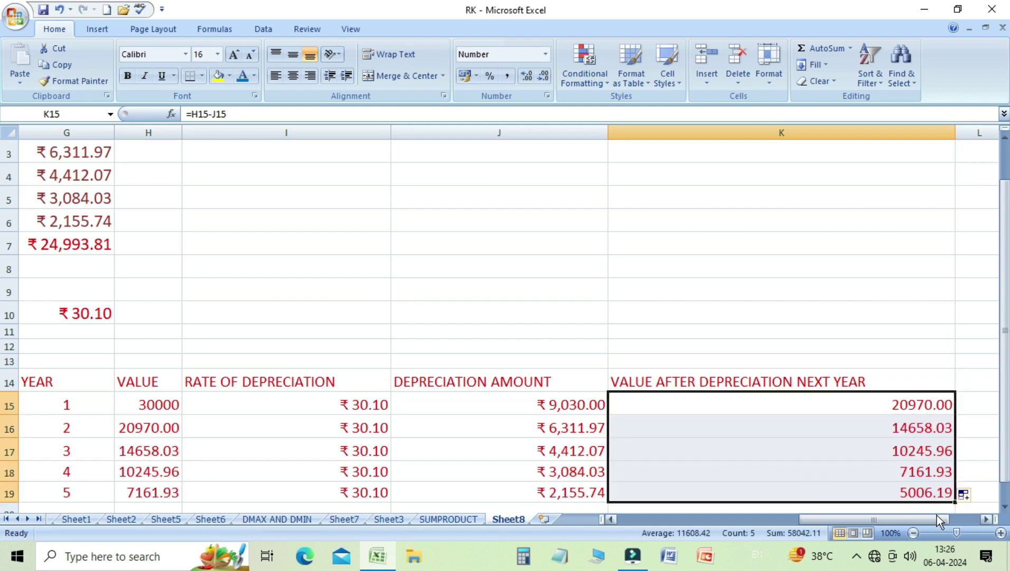
click(899, 496)
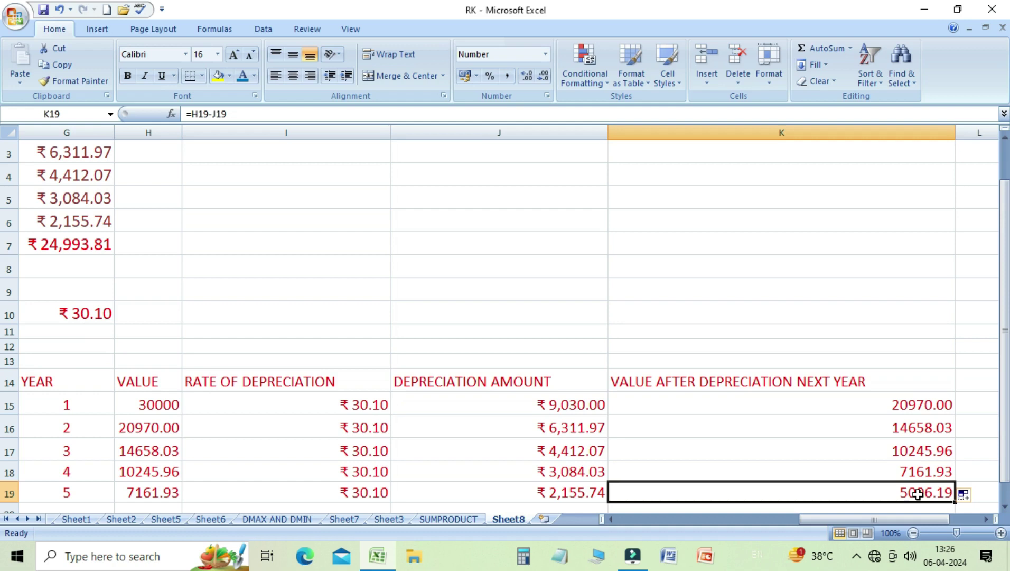
key(Down)
key(Down)
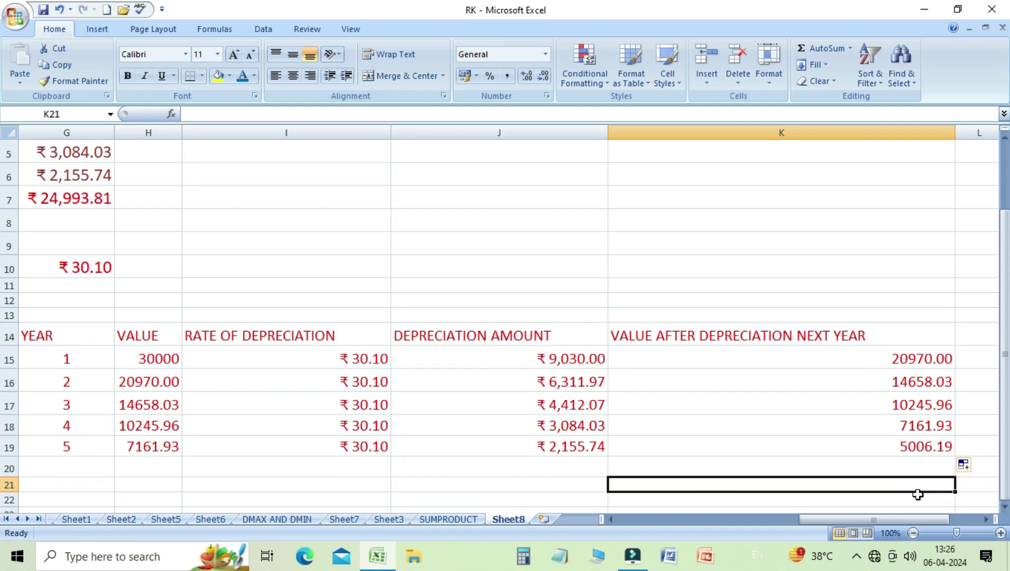
click(832, 354)
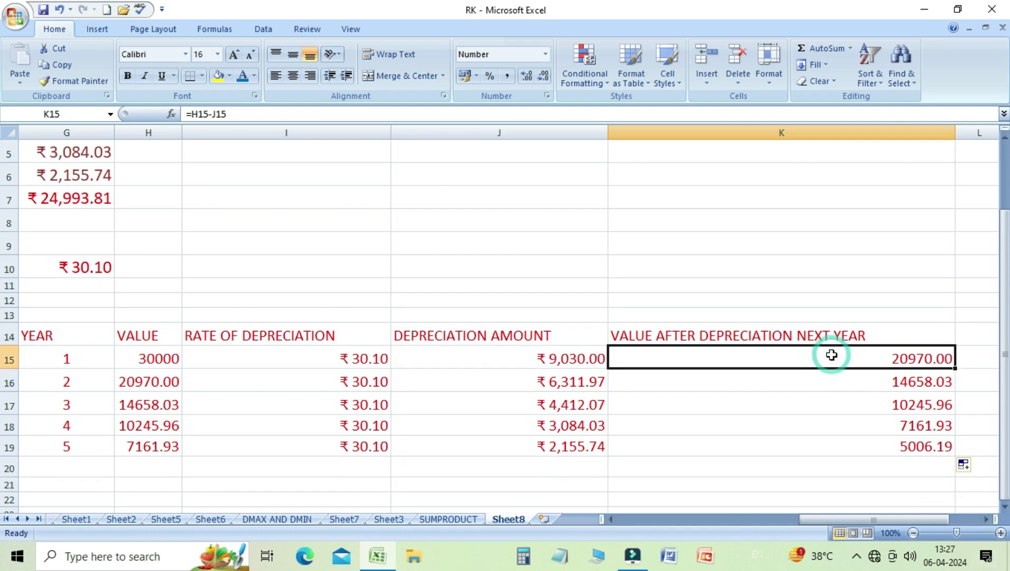
click(150, 385)
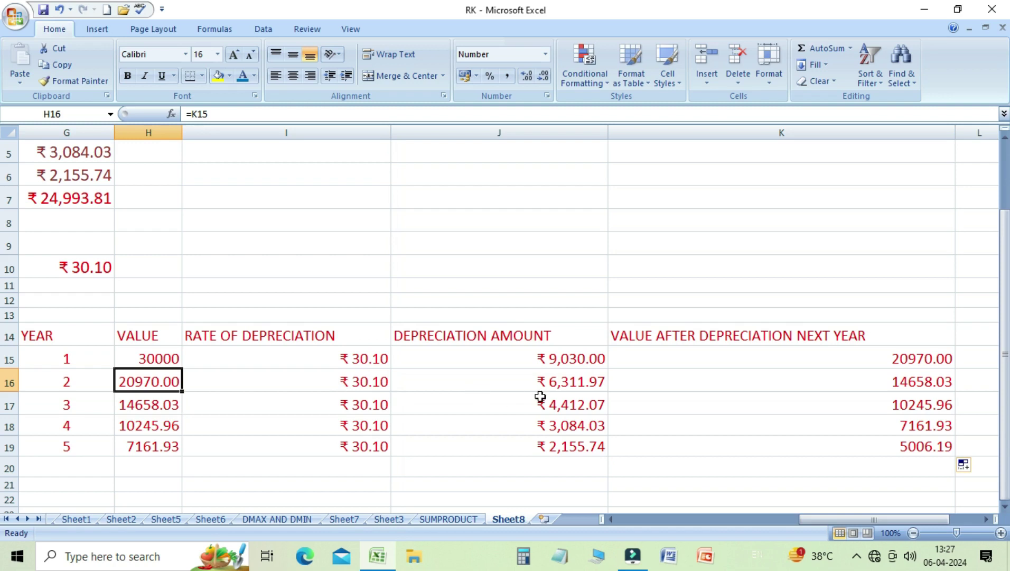
click(554, 386)
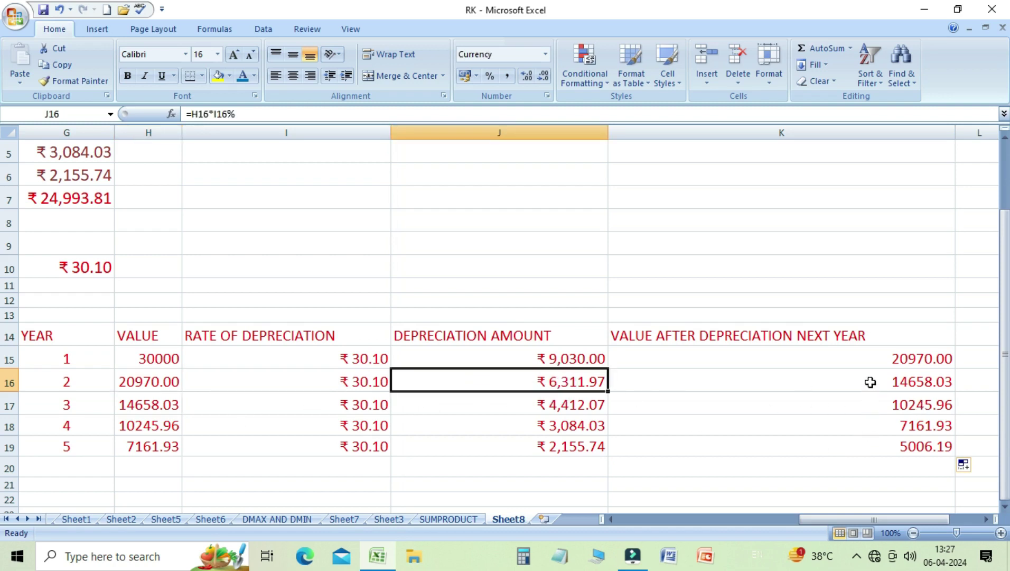
click(869, 381)
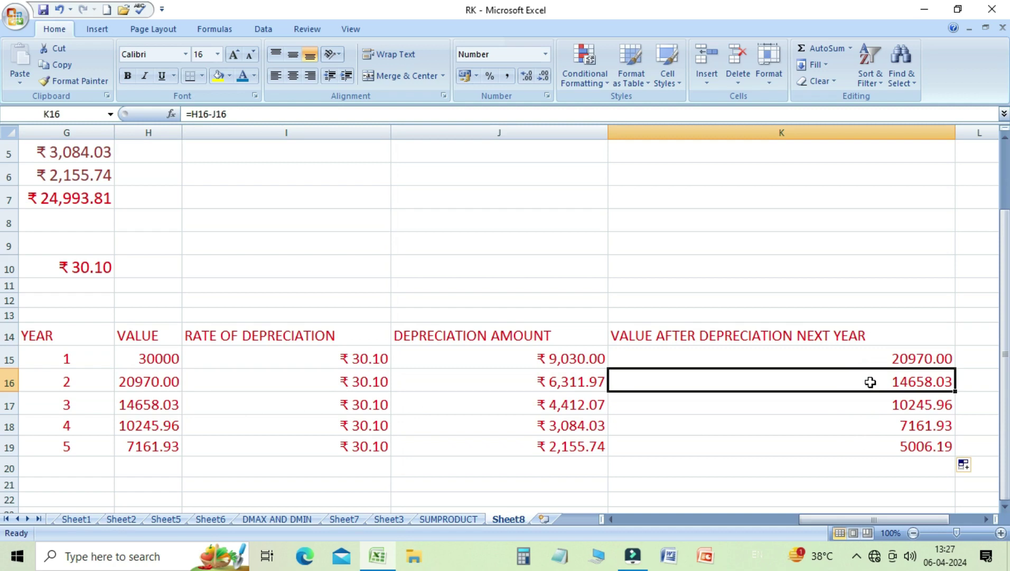
click(146, 409)
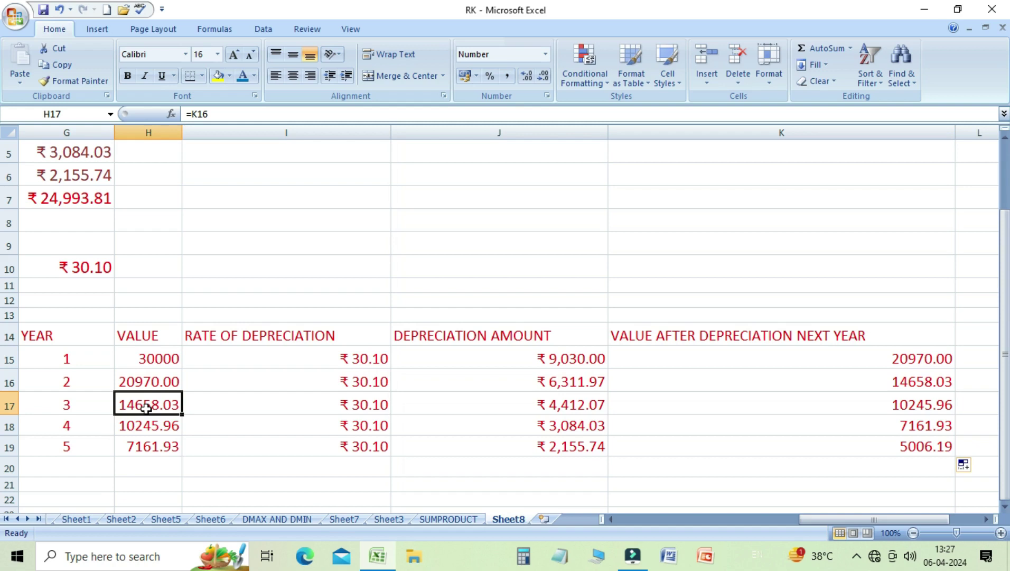
click(146, 408)
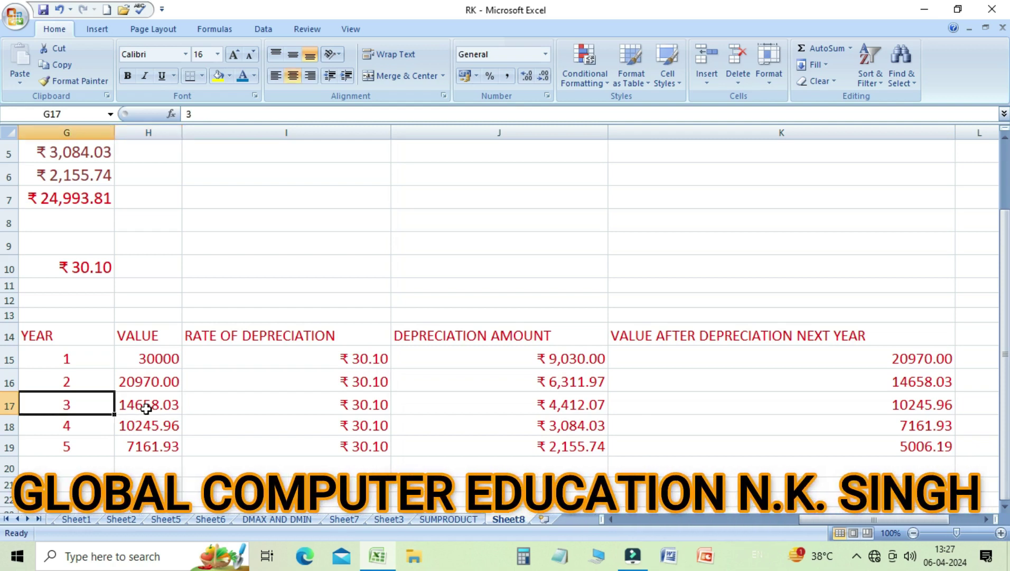
key(Home)
key(Up)
key(Up)
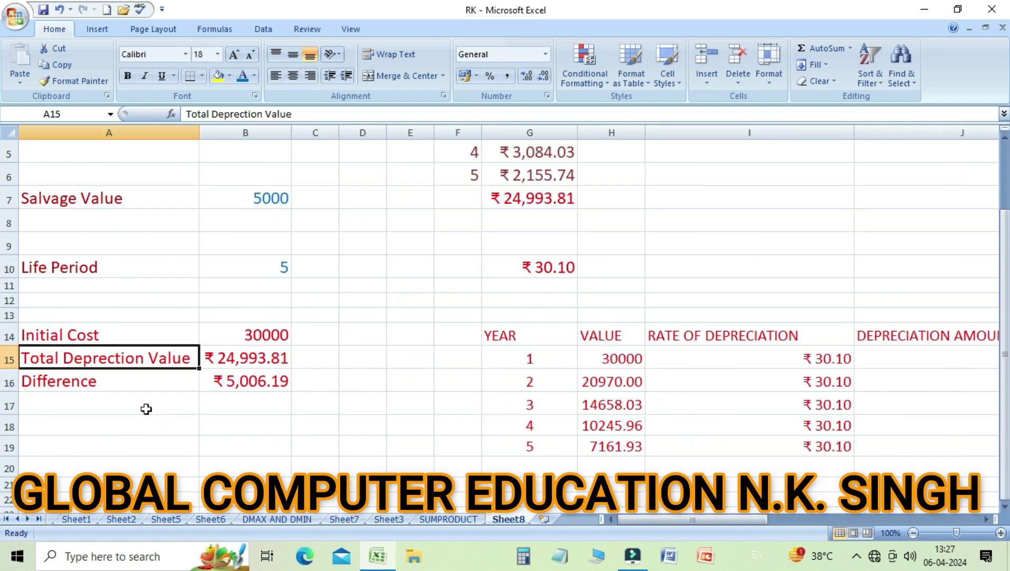
key(Up)
key(Up)
key(Up)
key(Up)
key(Up)
key(Up)
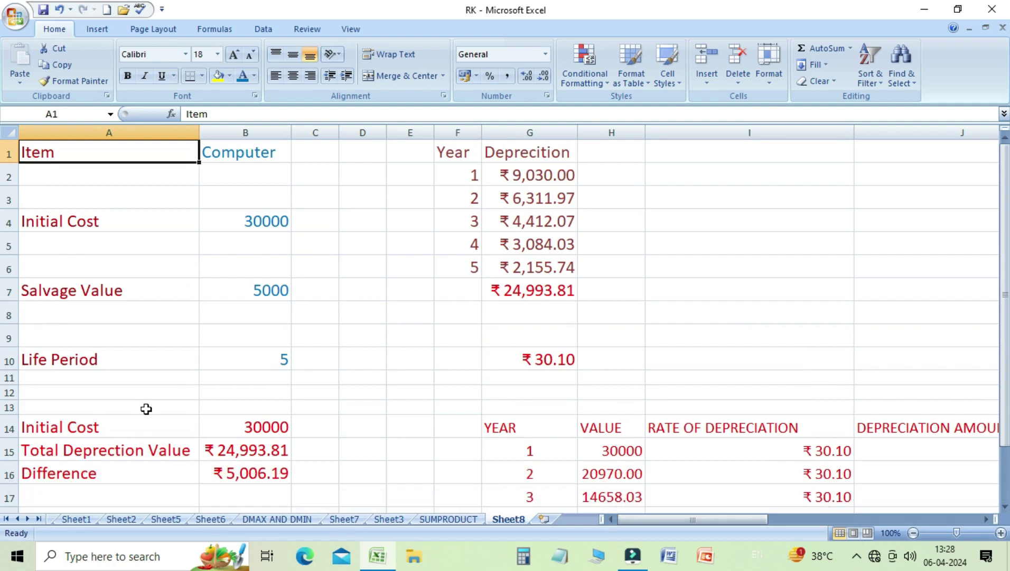
click(262, 223)
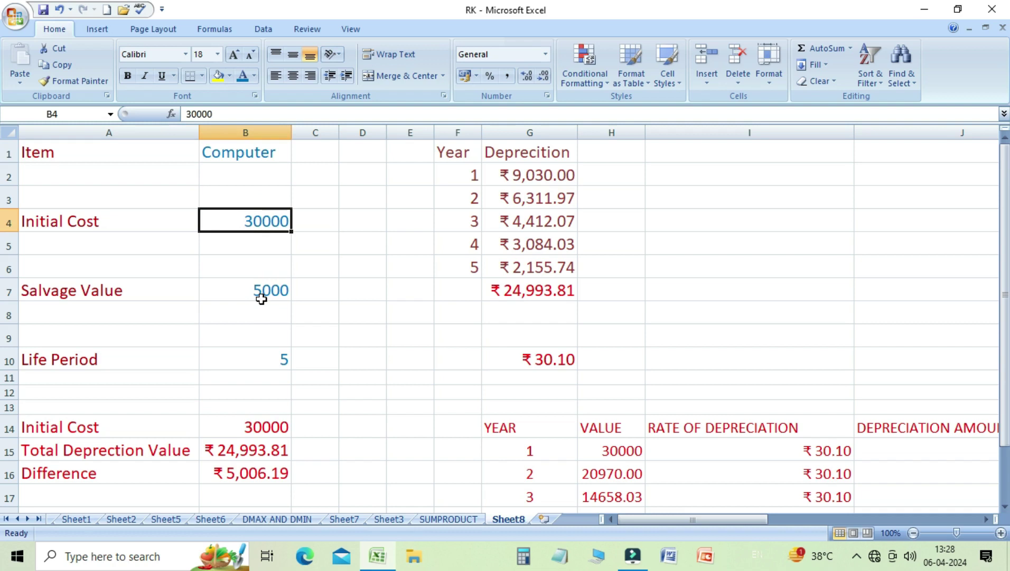
click(273, 363)
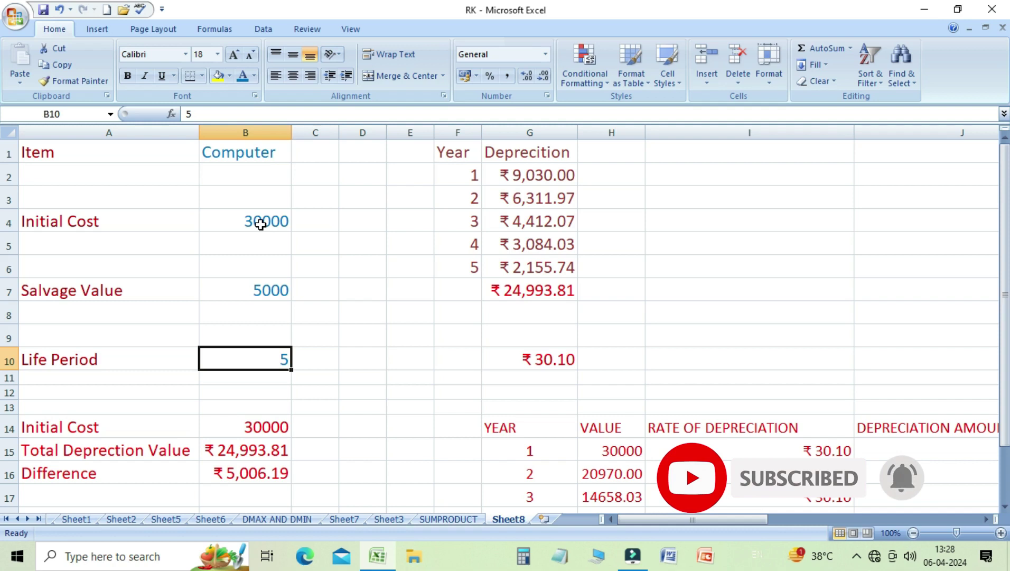
click(260, 224)
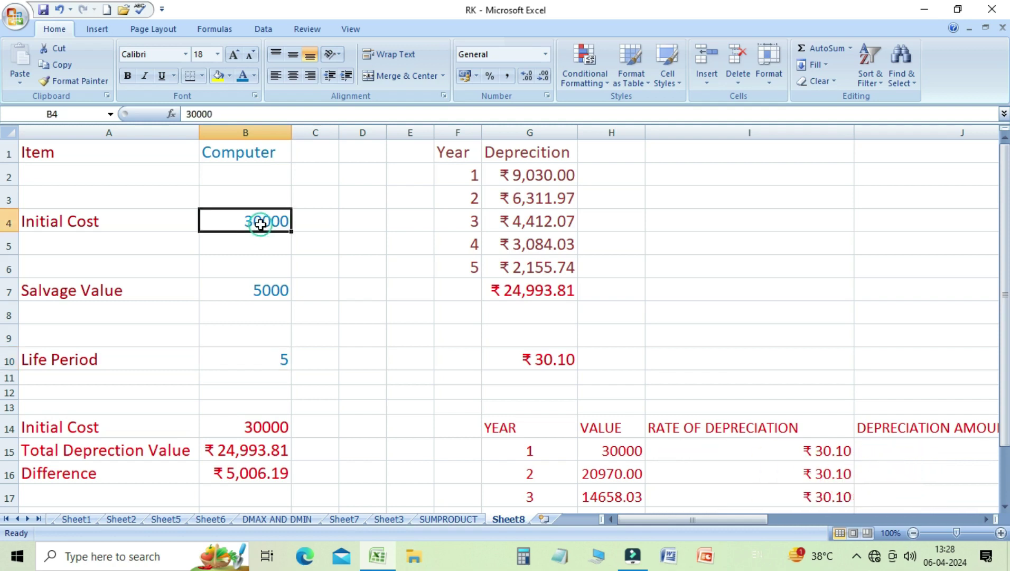
click(281, 358)
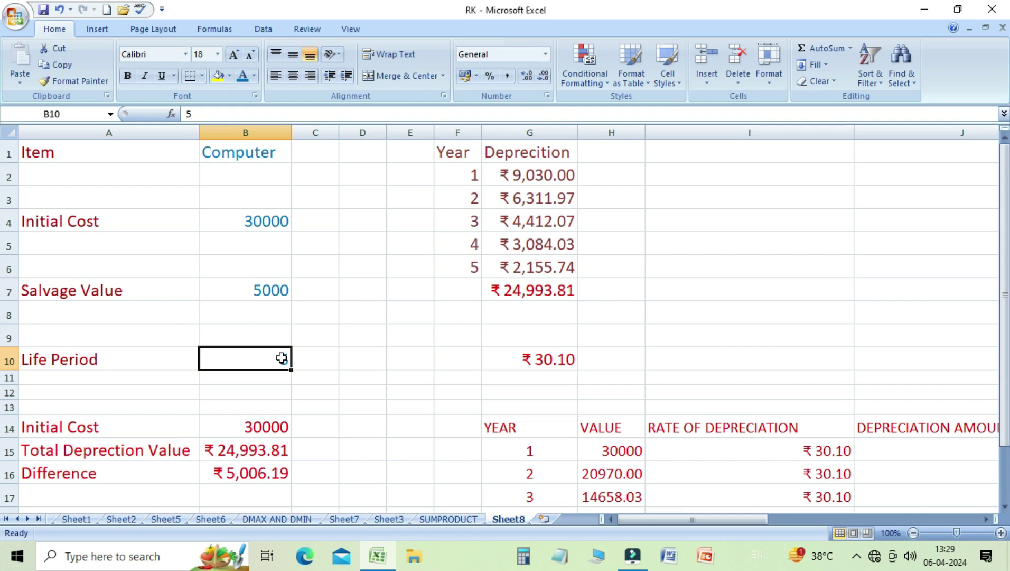
key(Up)
key(Up)
key(Up)
key(Up)
key(Up)
key(Up)
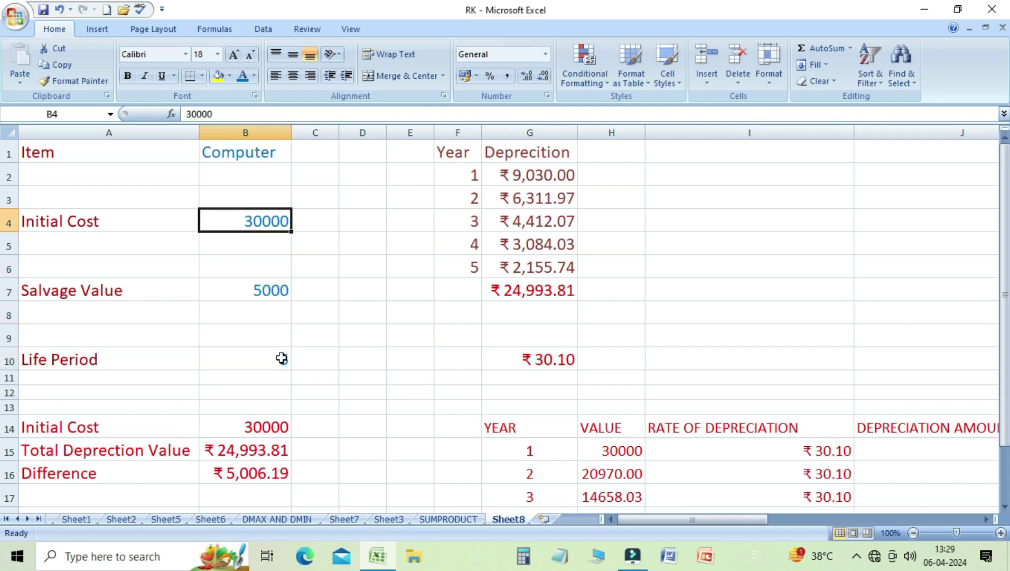
- Enter 50000 as the initial cost, then recheck the Initial Cost and Life Period values
text(50000)
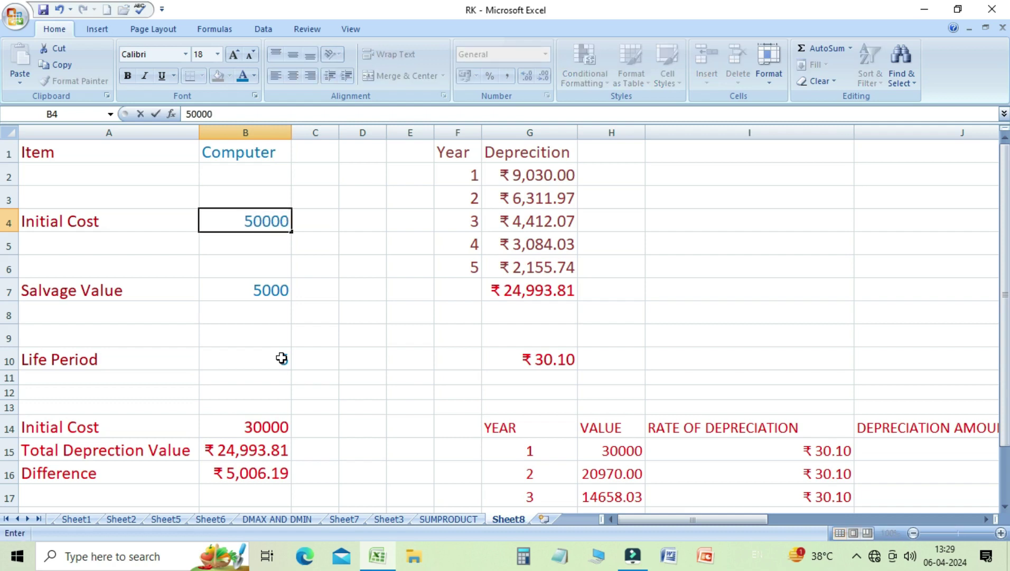
key(Return)
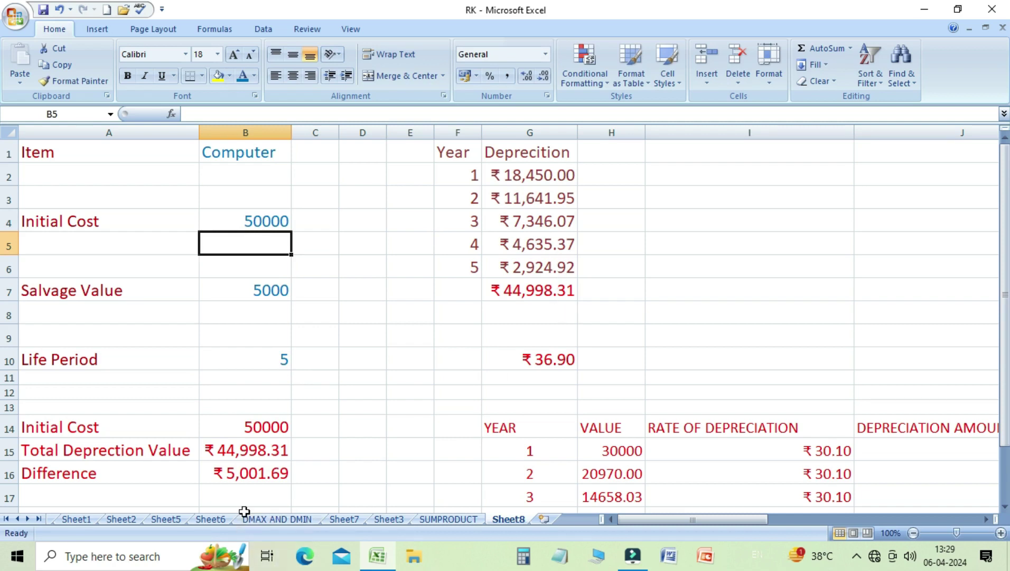
click(243, 227)
click(243, 226)
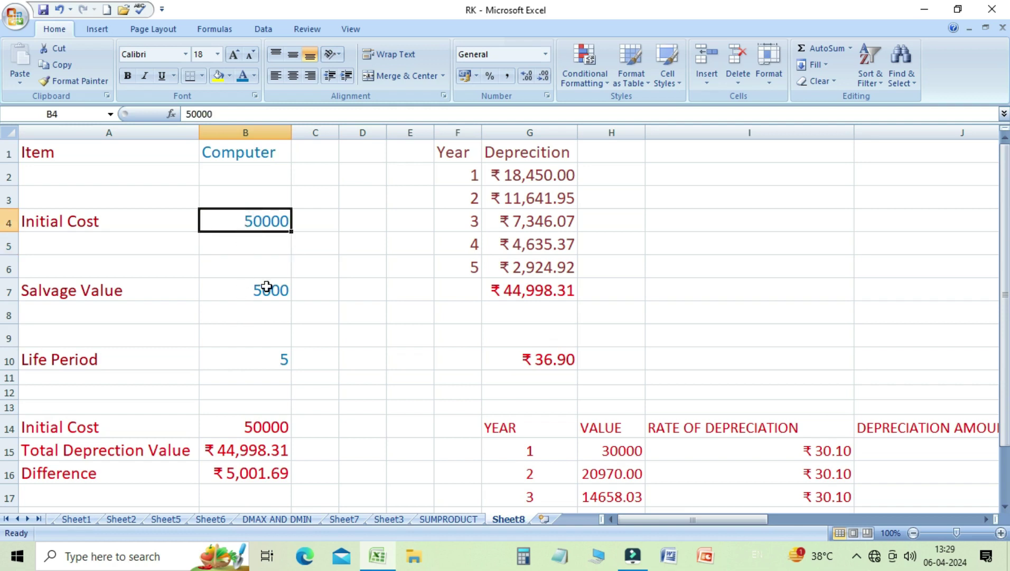
click(274, 364)
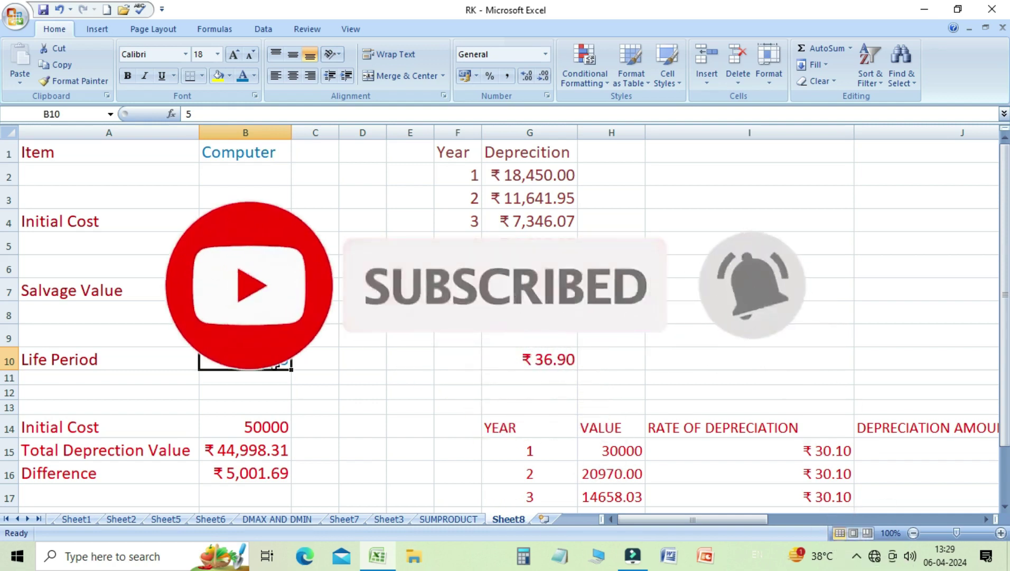
key(Up)
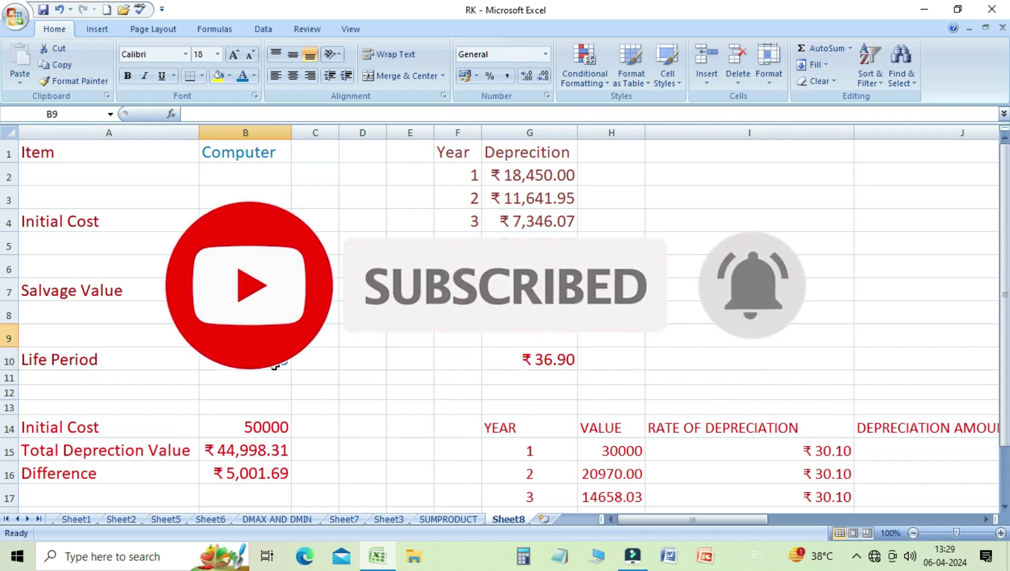
key(Up)
key(Up)
key(Up)
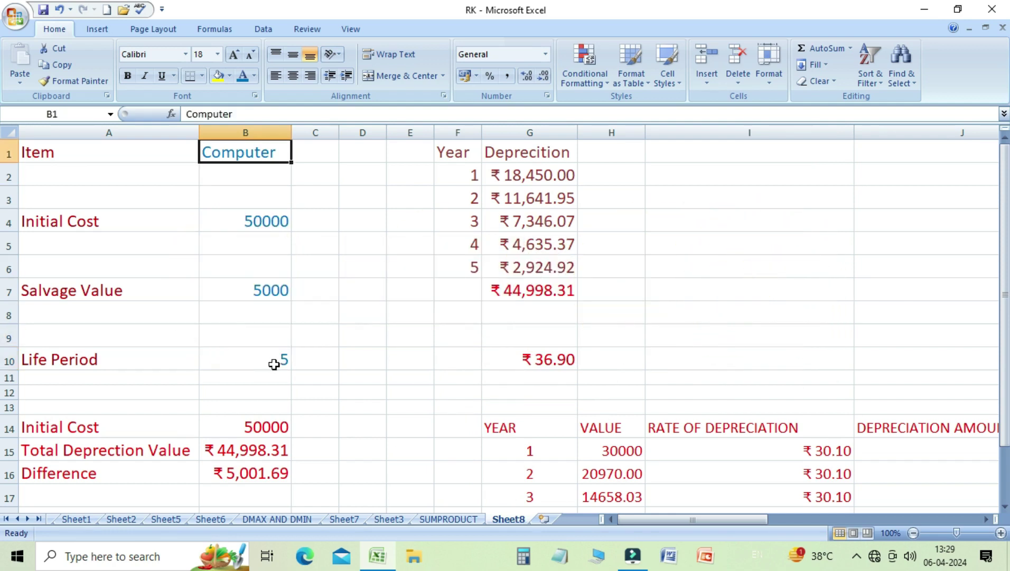